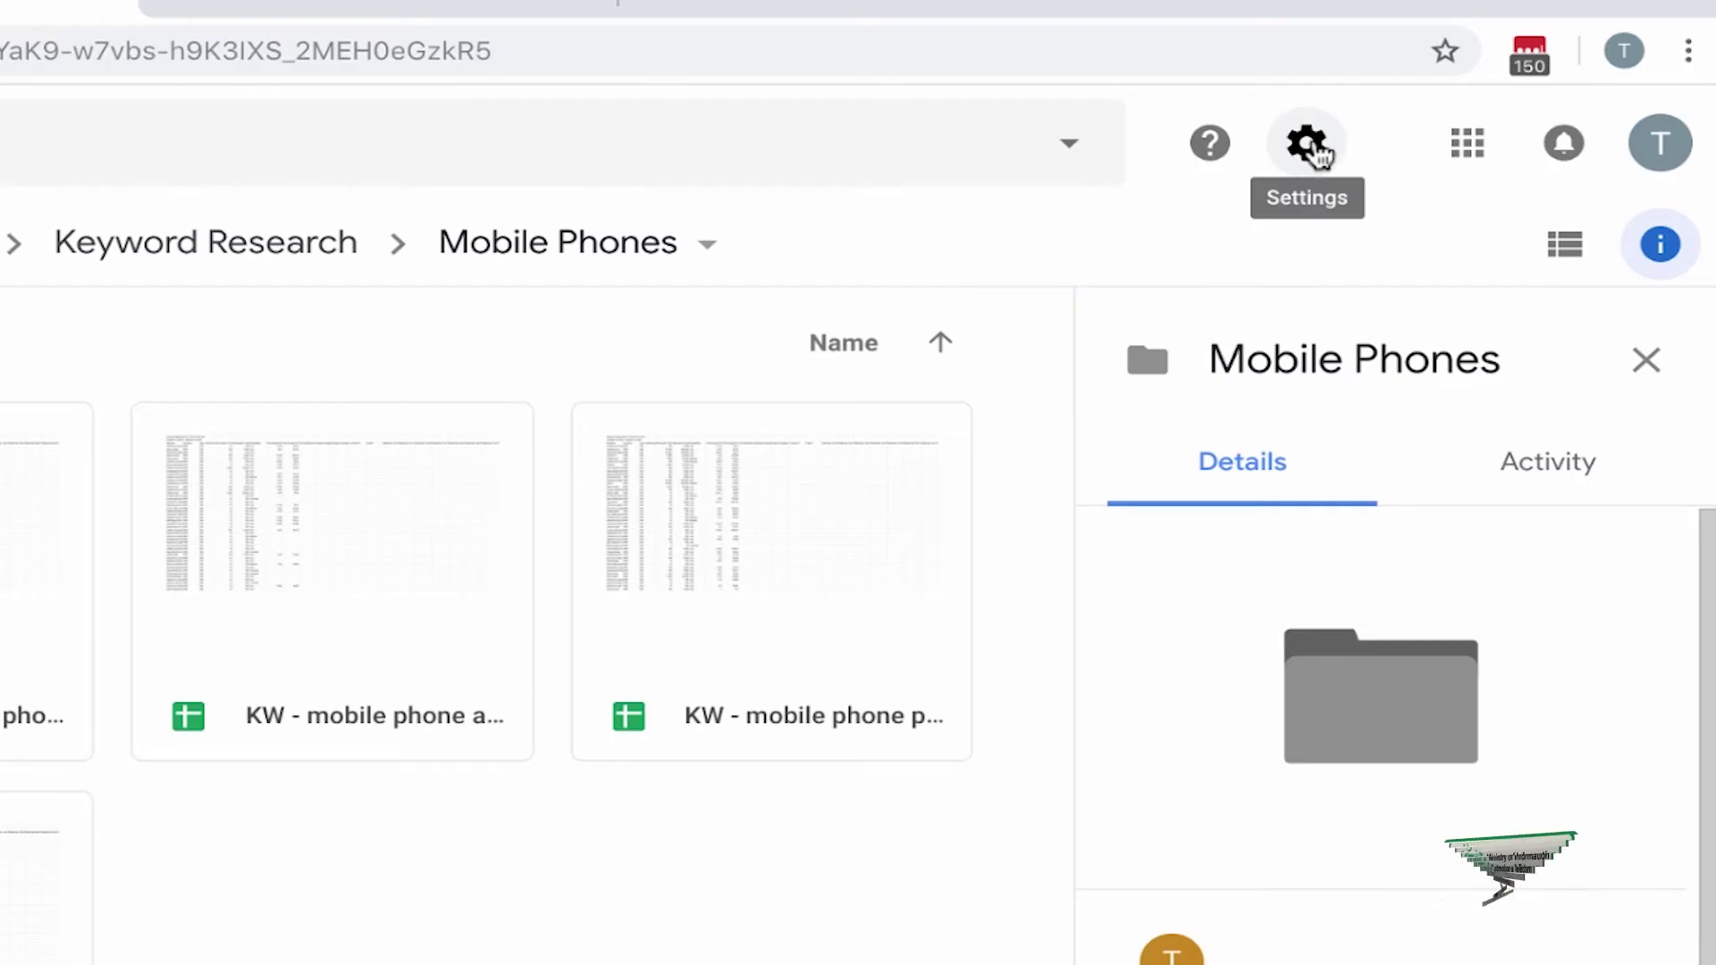
# - Open the Drive settings, view the option for converting uploaded files to Google Docs editor format, and close the settings
pyautogui.click(1306, 144)
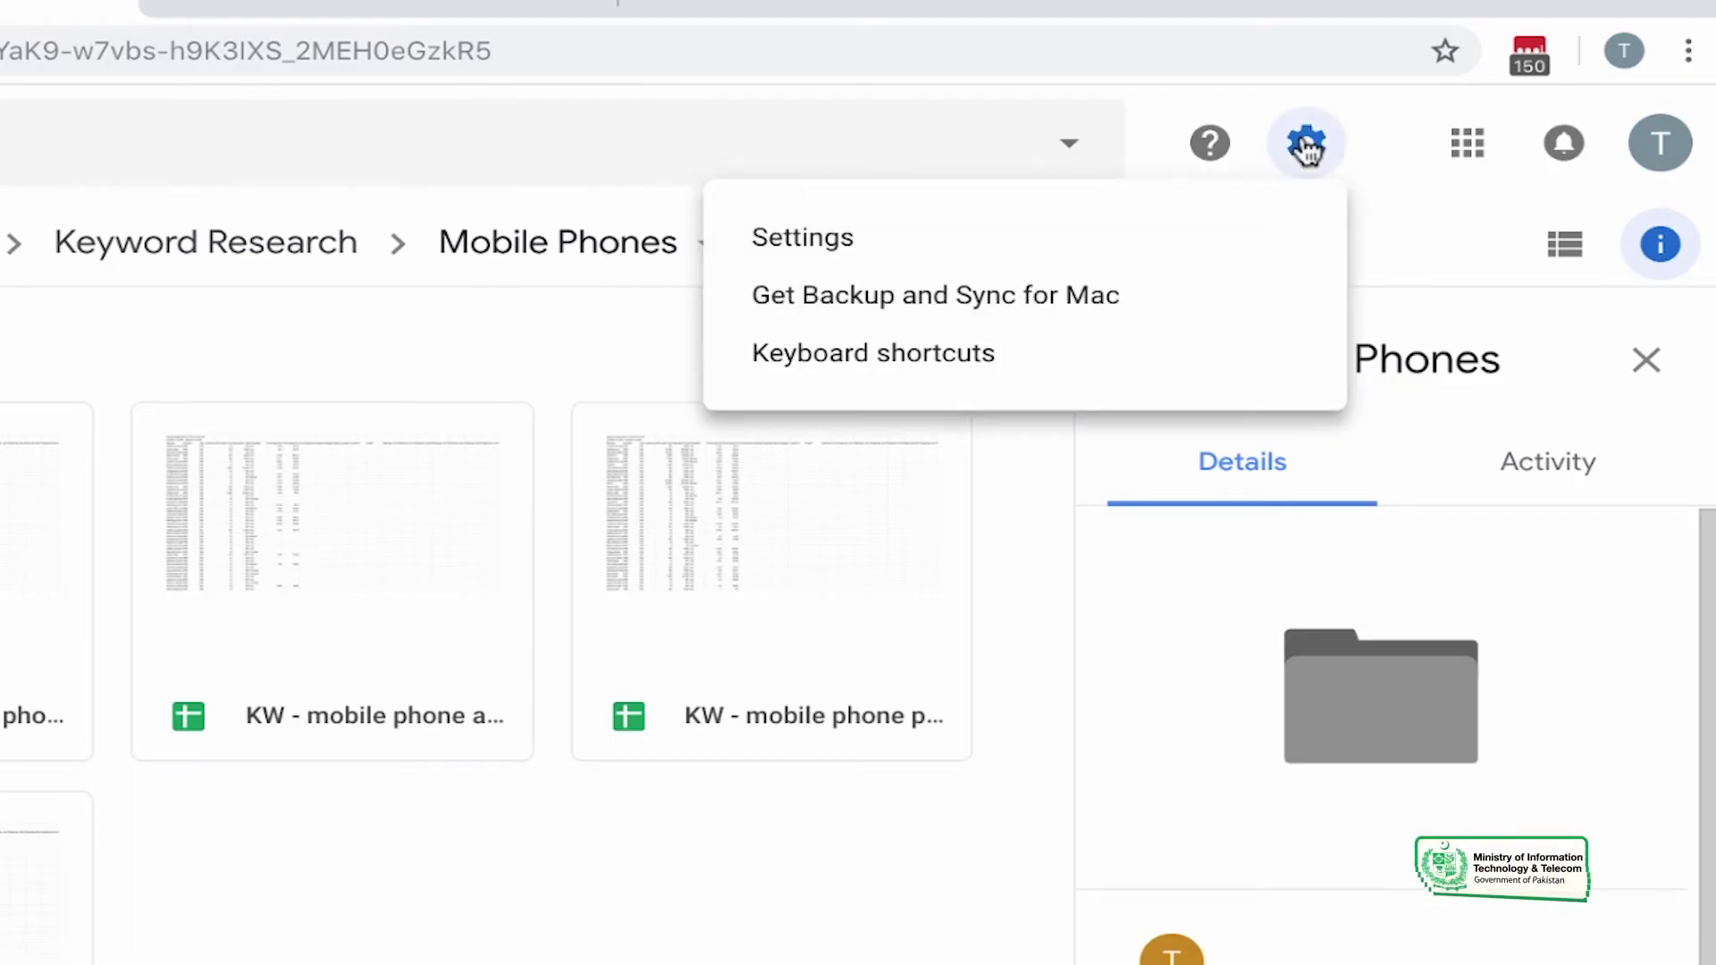
pyautogui.click(851, 248)
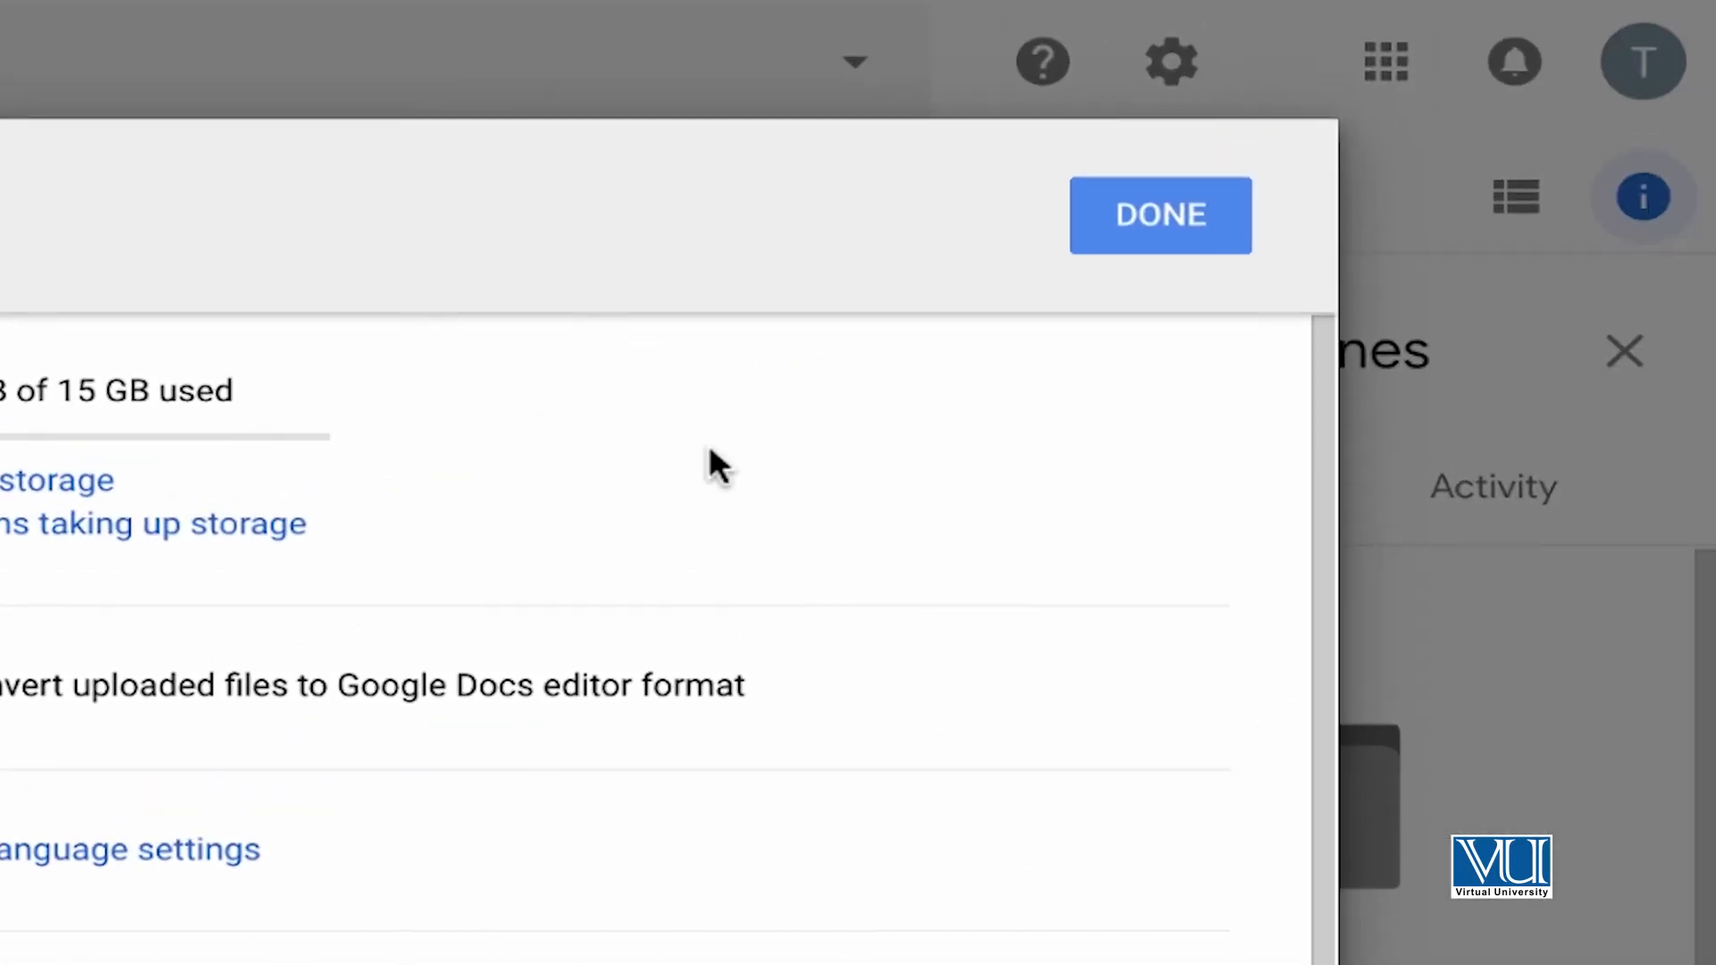
pyautogui.click(1141, 221)
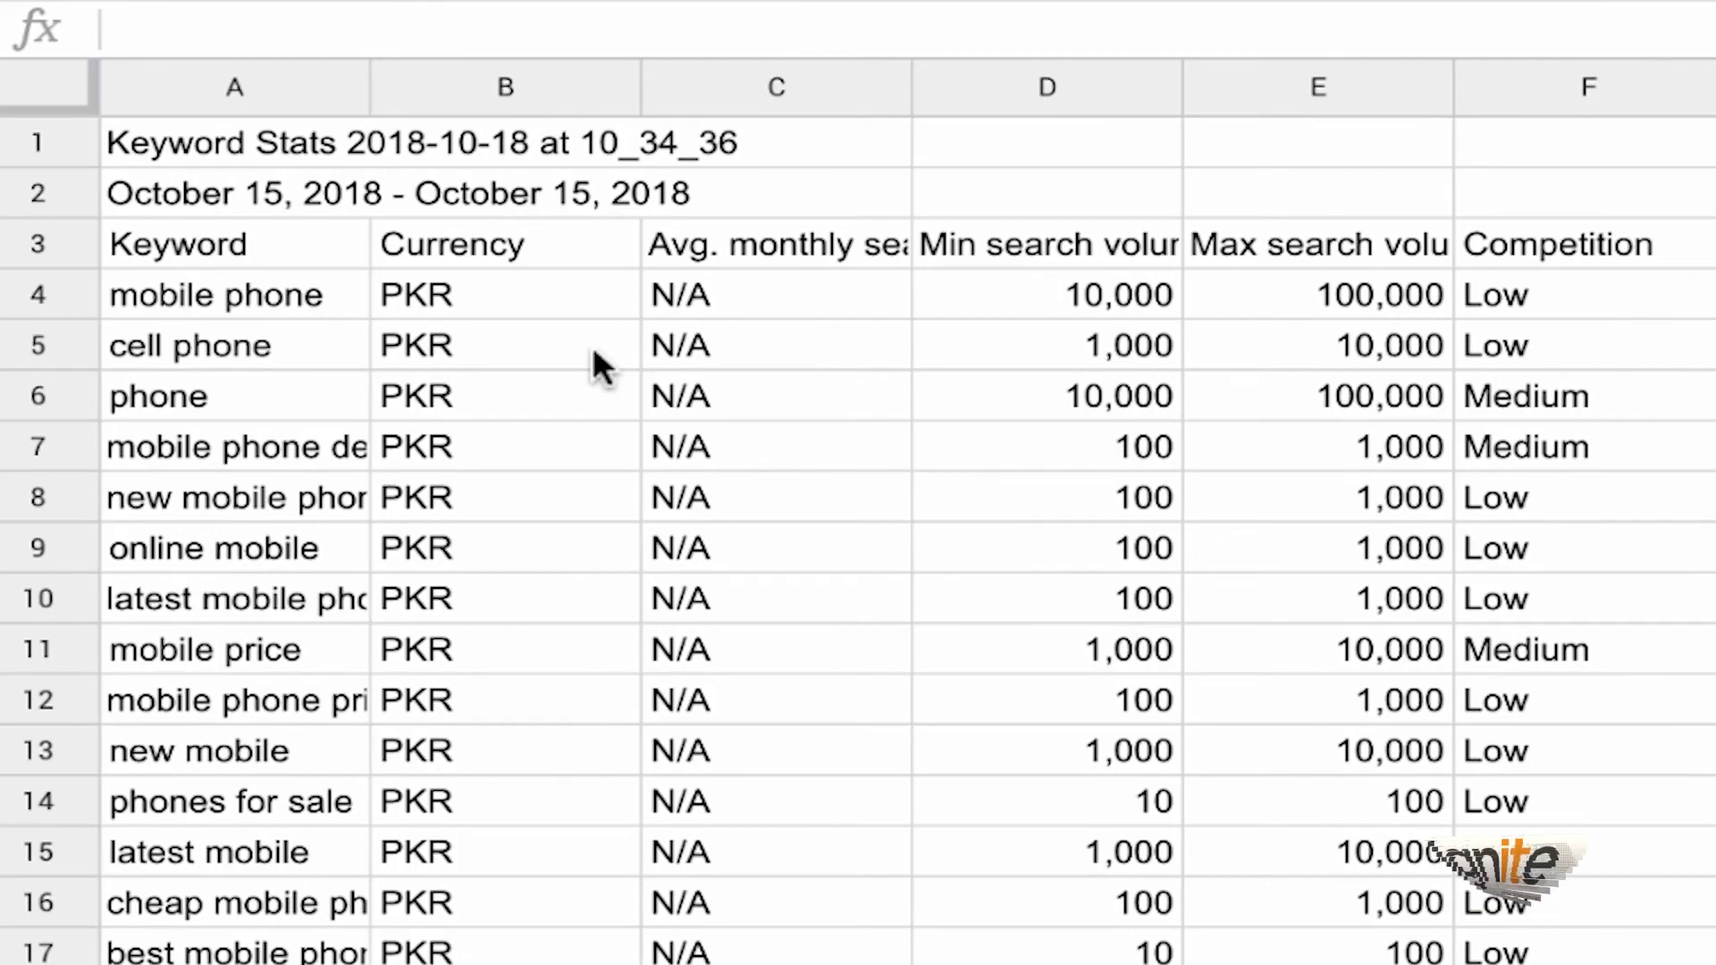
# - Examine the keyword sheet's title, date range and heading rows, and its columns from Keyword through Max search volume
pyautogui.click(593, 346)
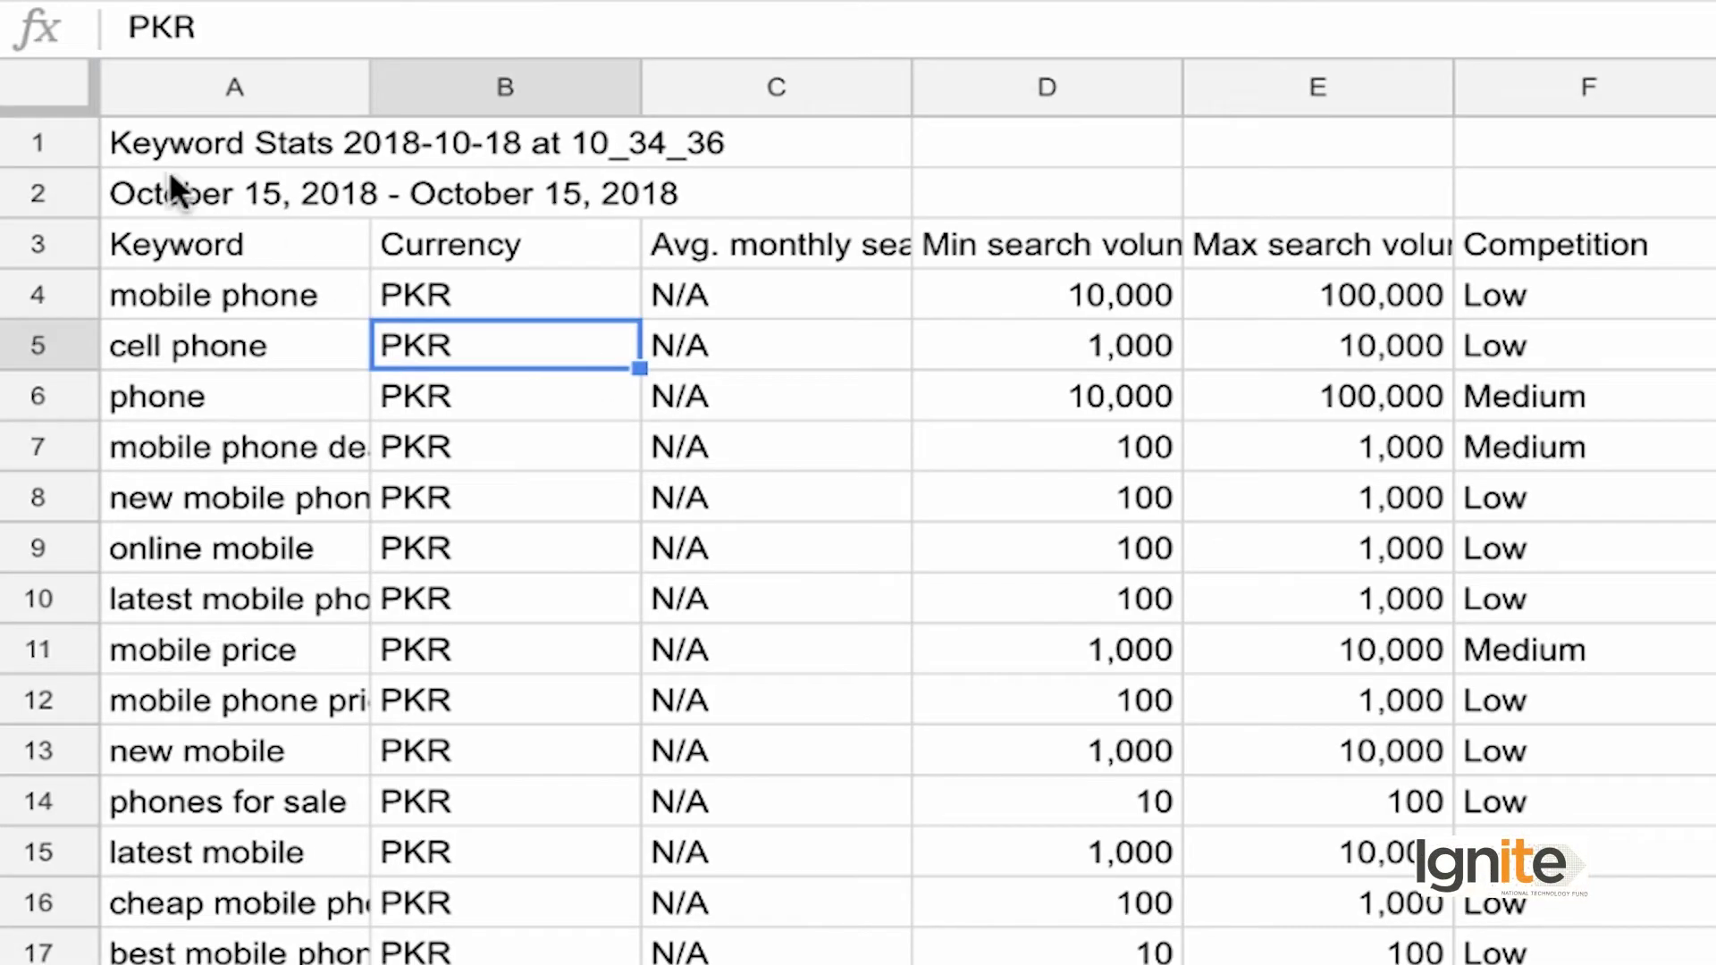
pyautogui.click(182, 144)
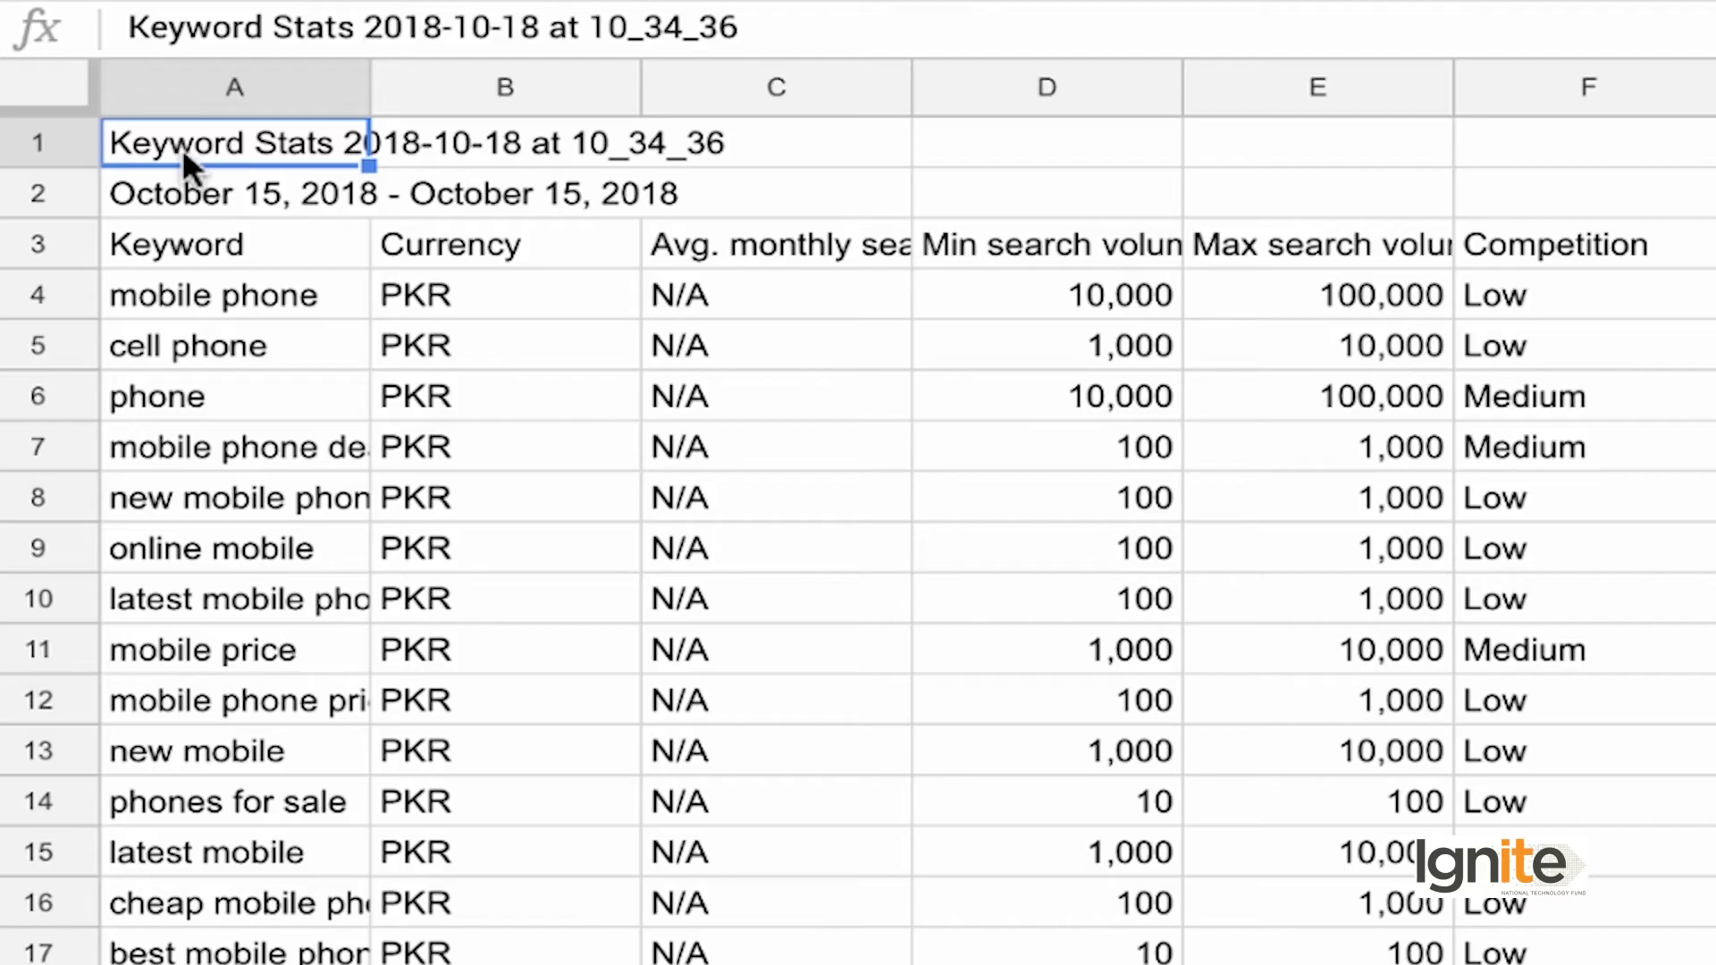
pyautogui.click(187, 191)
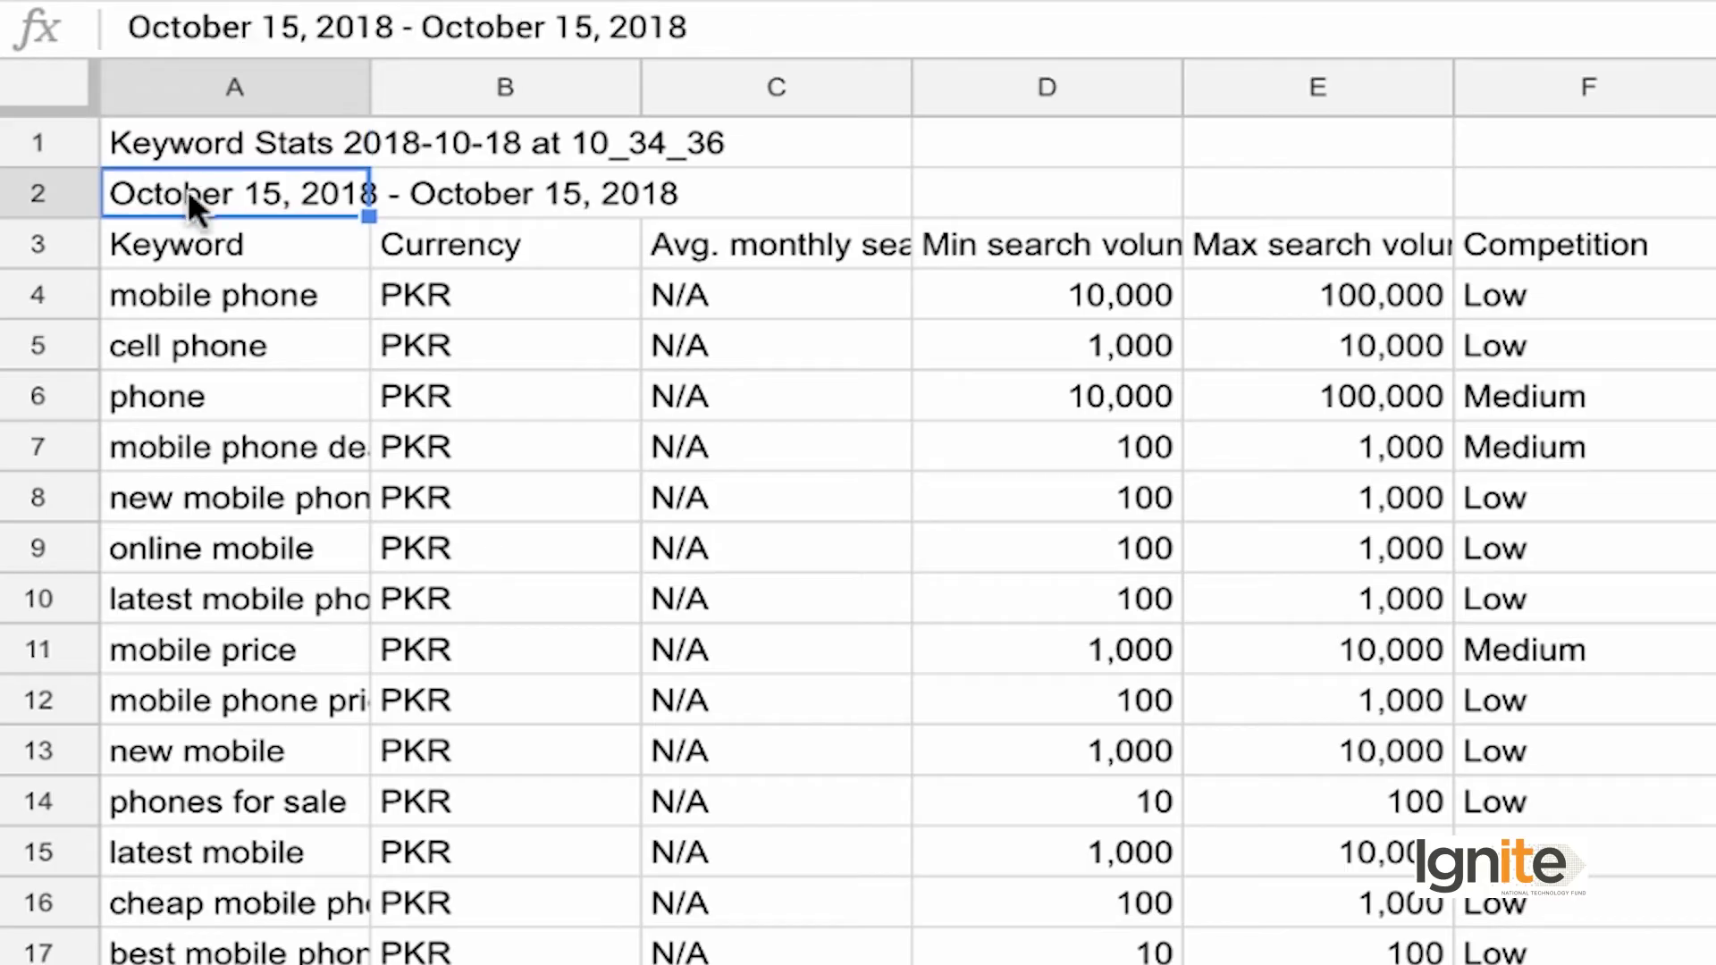
pyautogui.click(323, 311)
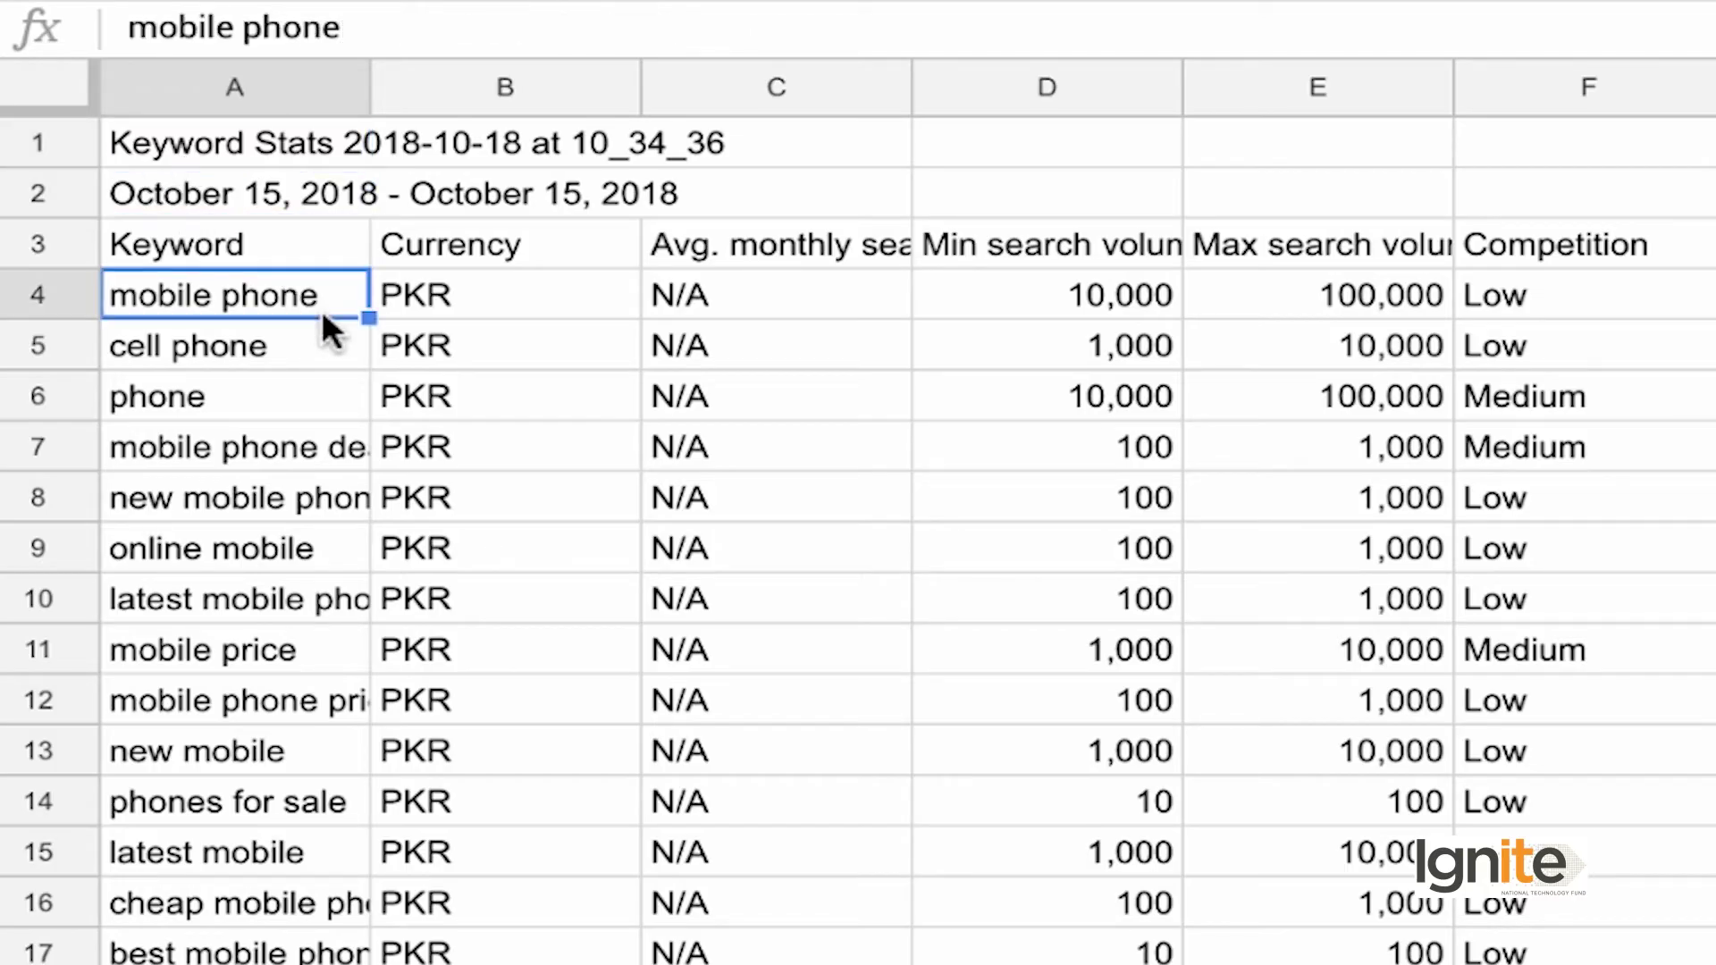
pyautogui.click(276, 259)
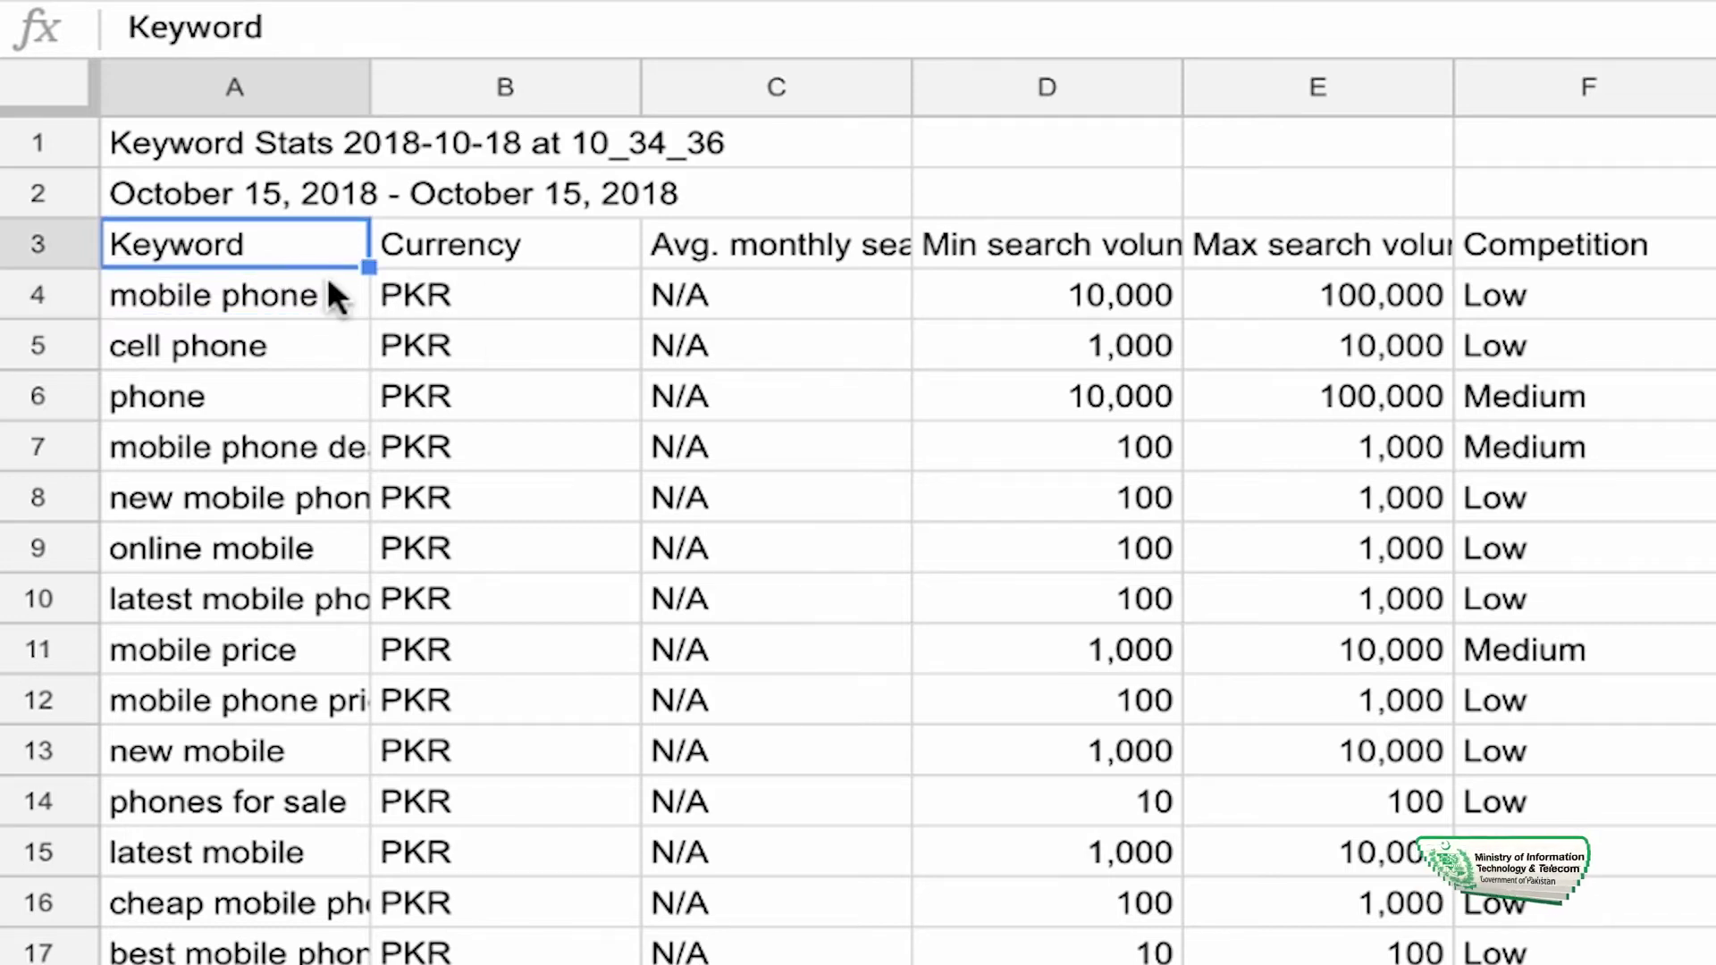
pyautogui.click(254, 85)
pyautogui.click(534, 86)
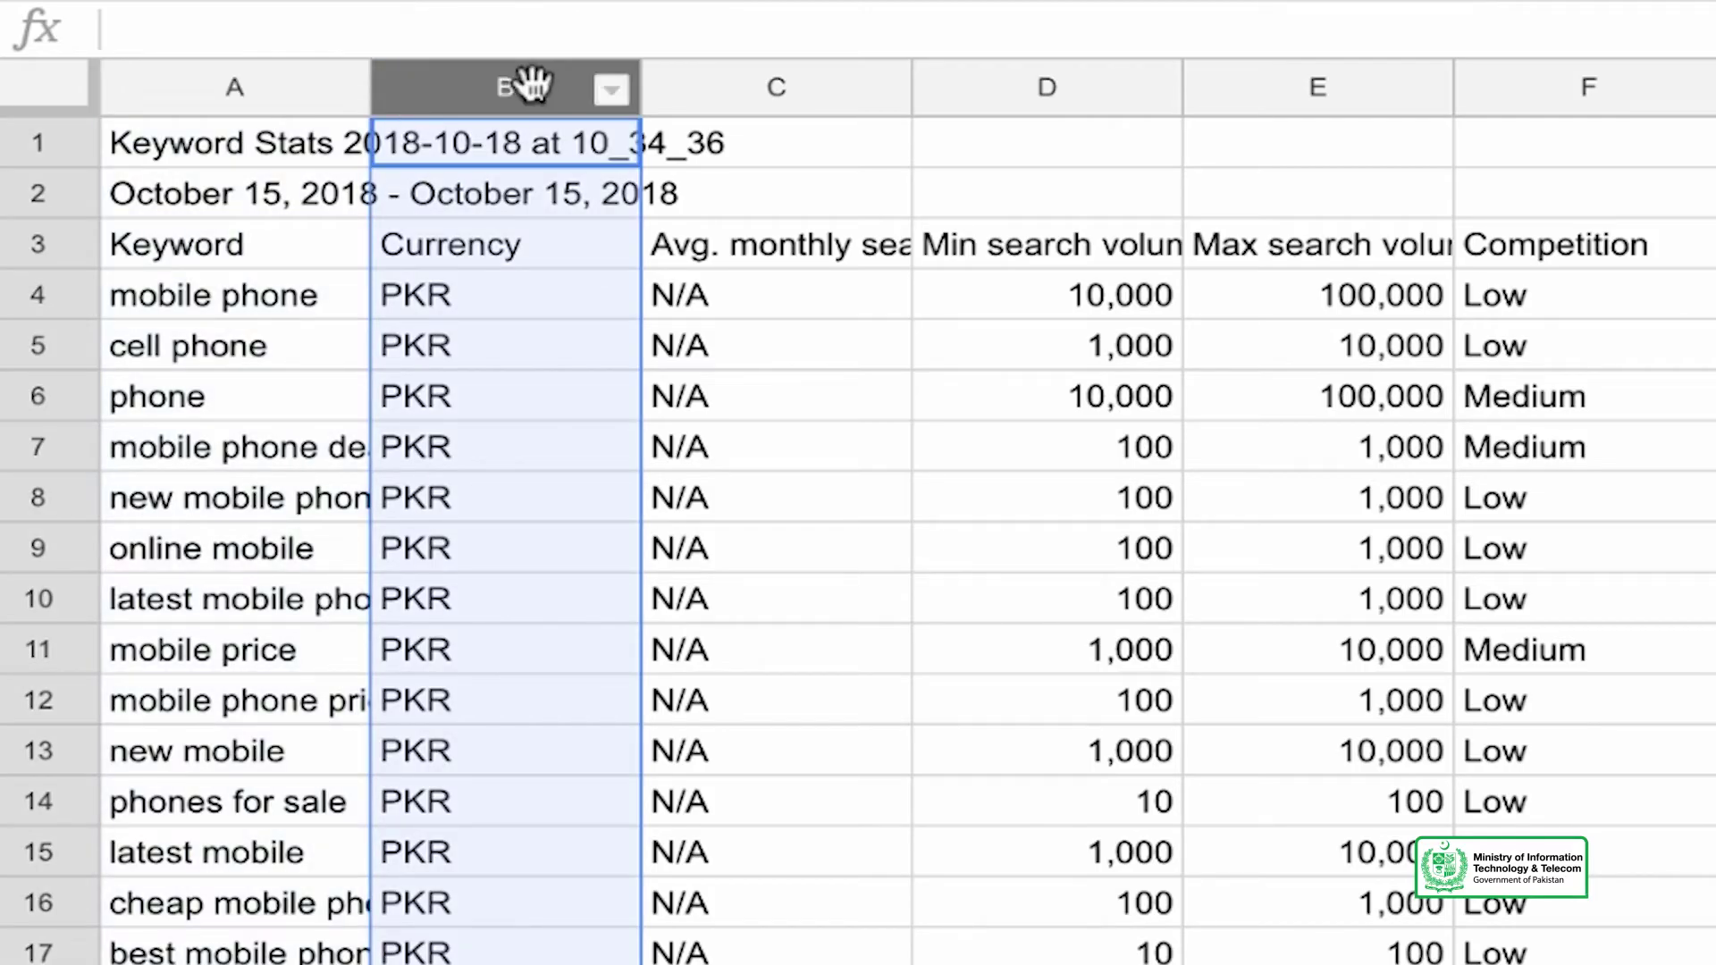
pyautogui.click(804, 82)
pyautogui.click(1019, 79)
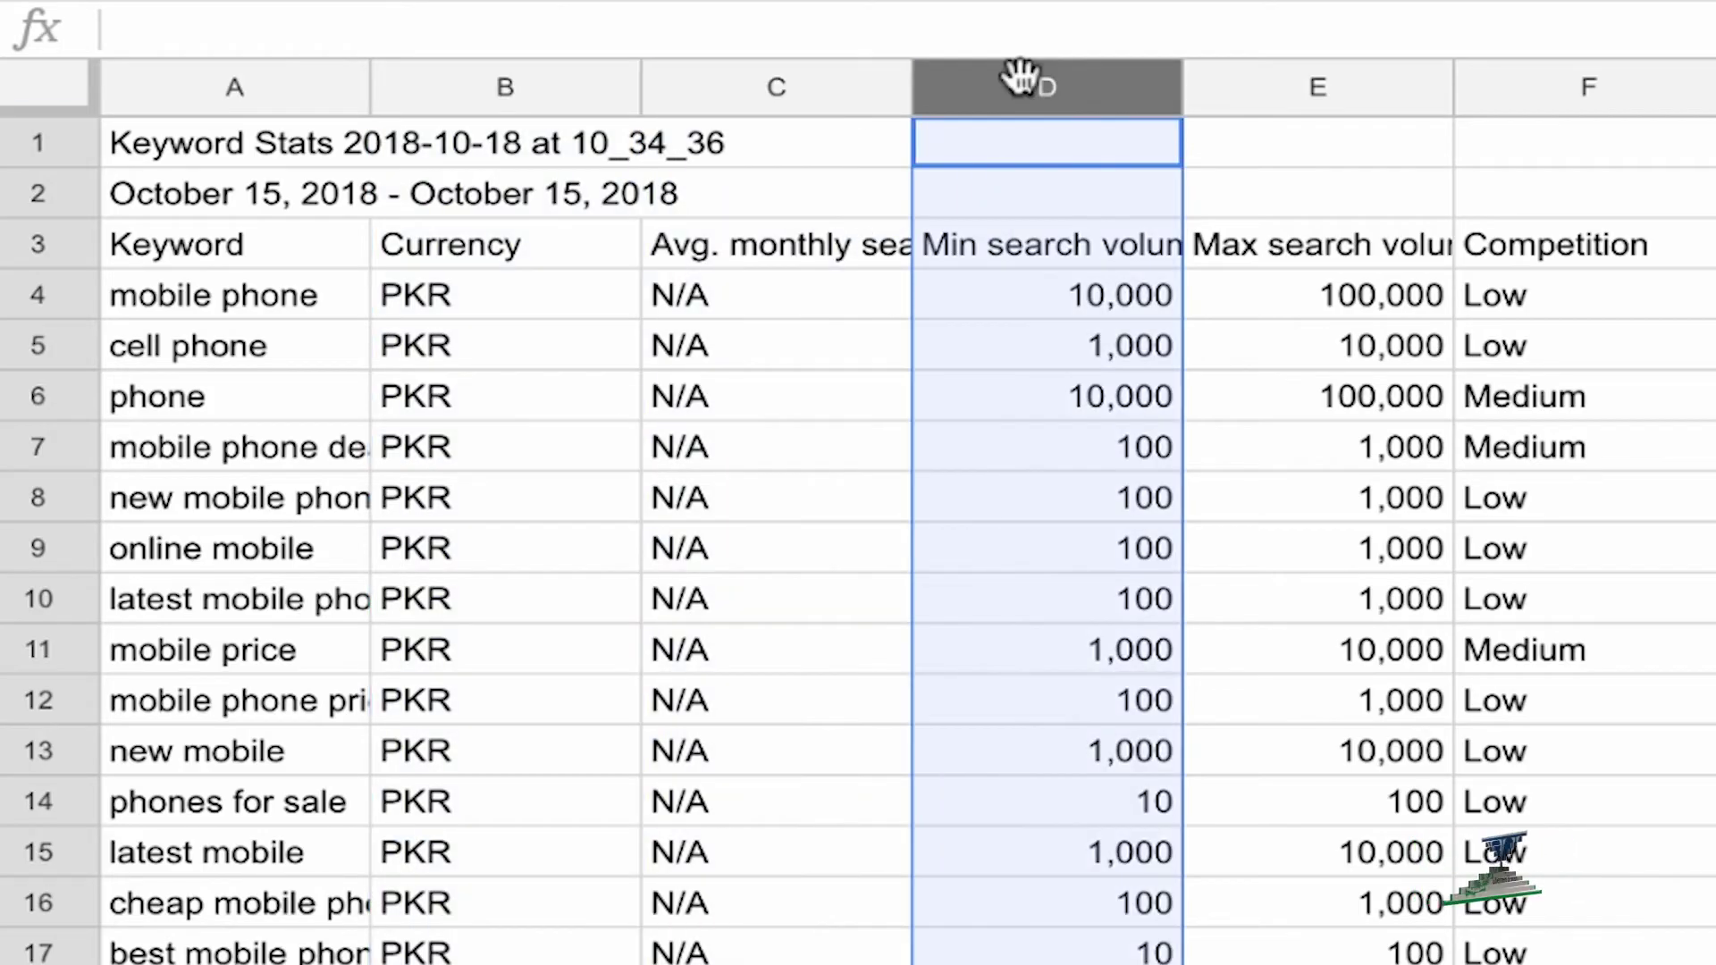
pyautogui.click(1255, 87)
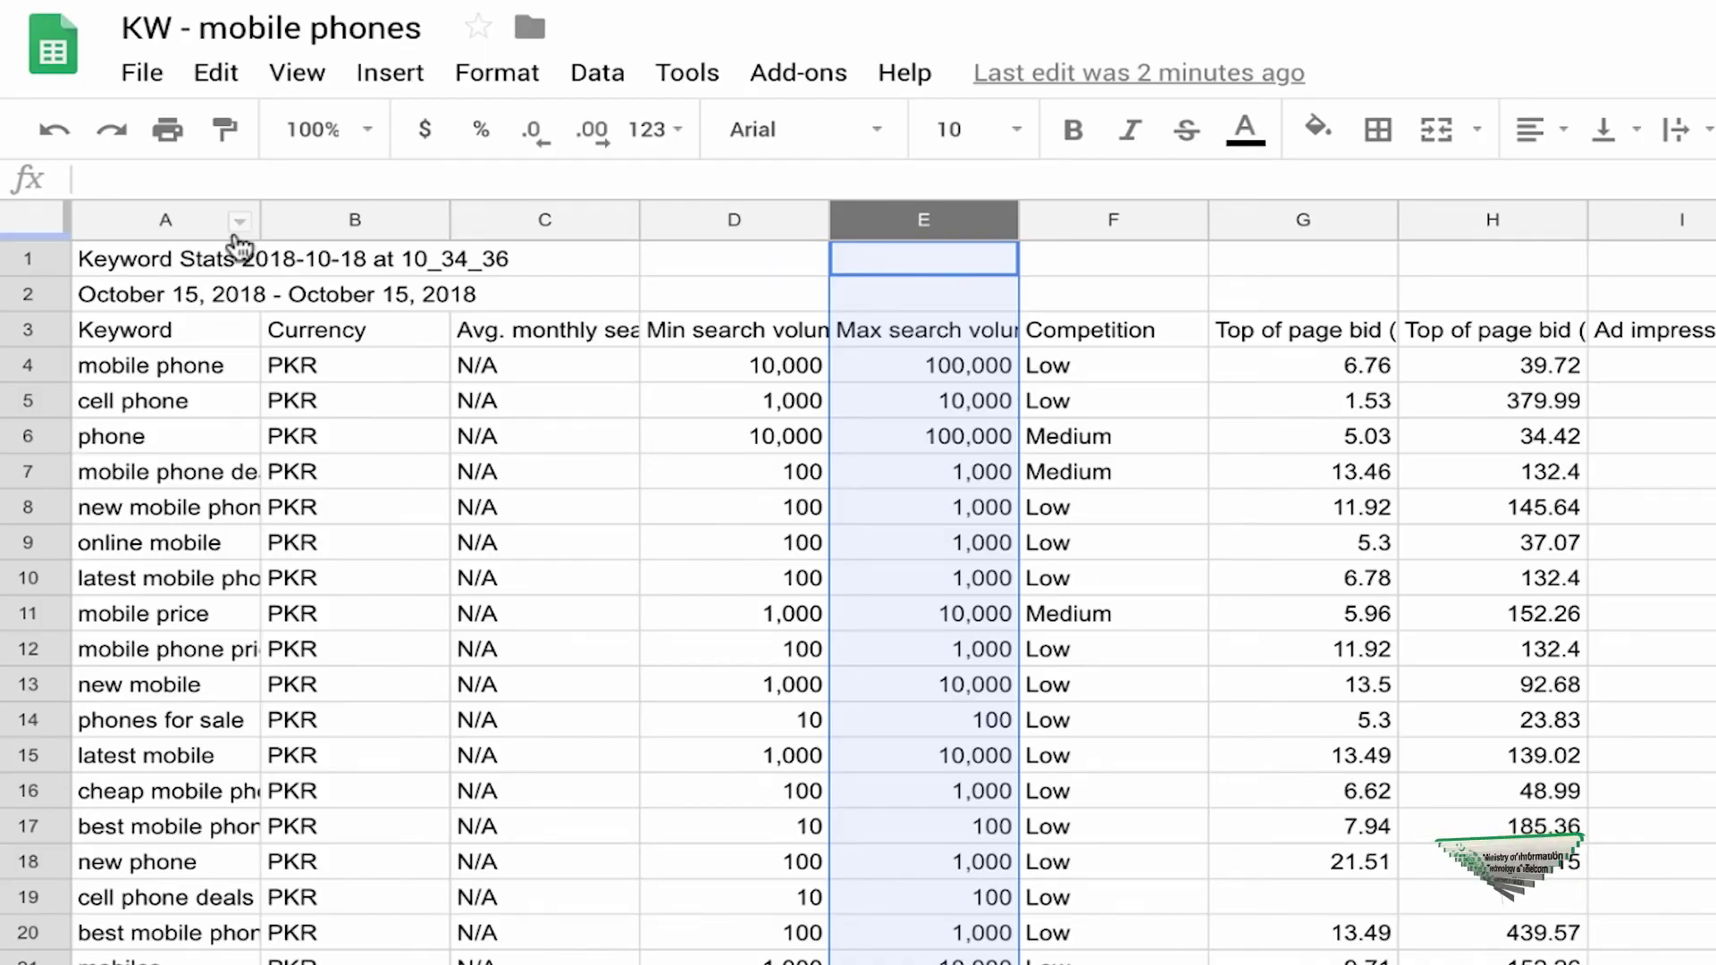
# - Fit column A's width to its contents and freeze the top three rows of the sheet
pyautogui.doubleClick(259, 220)
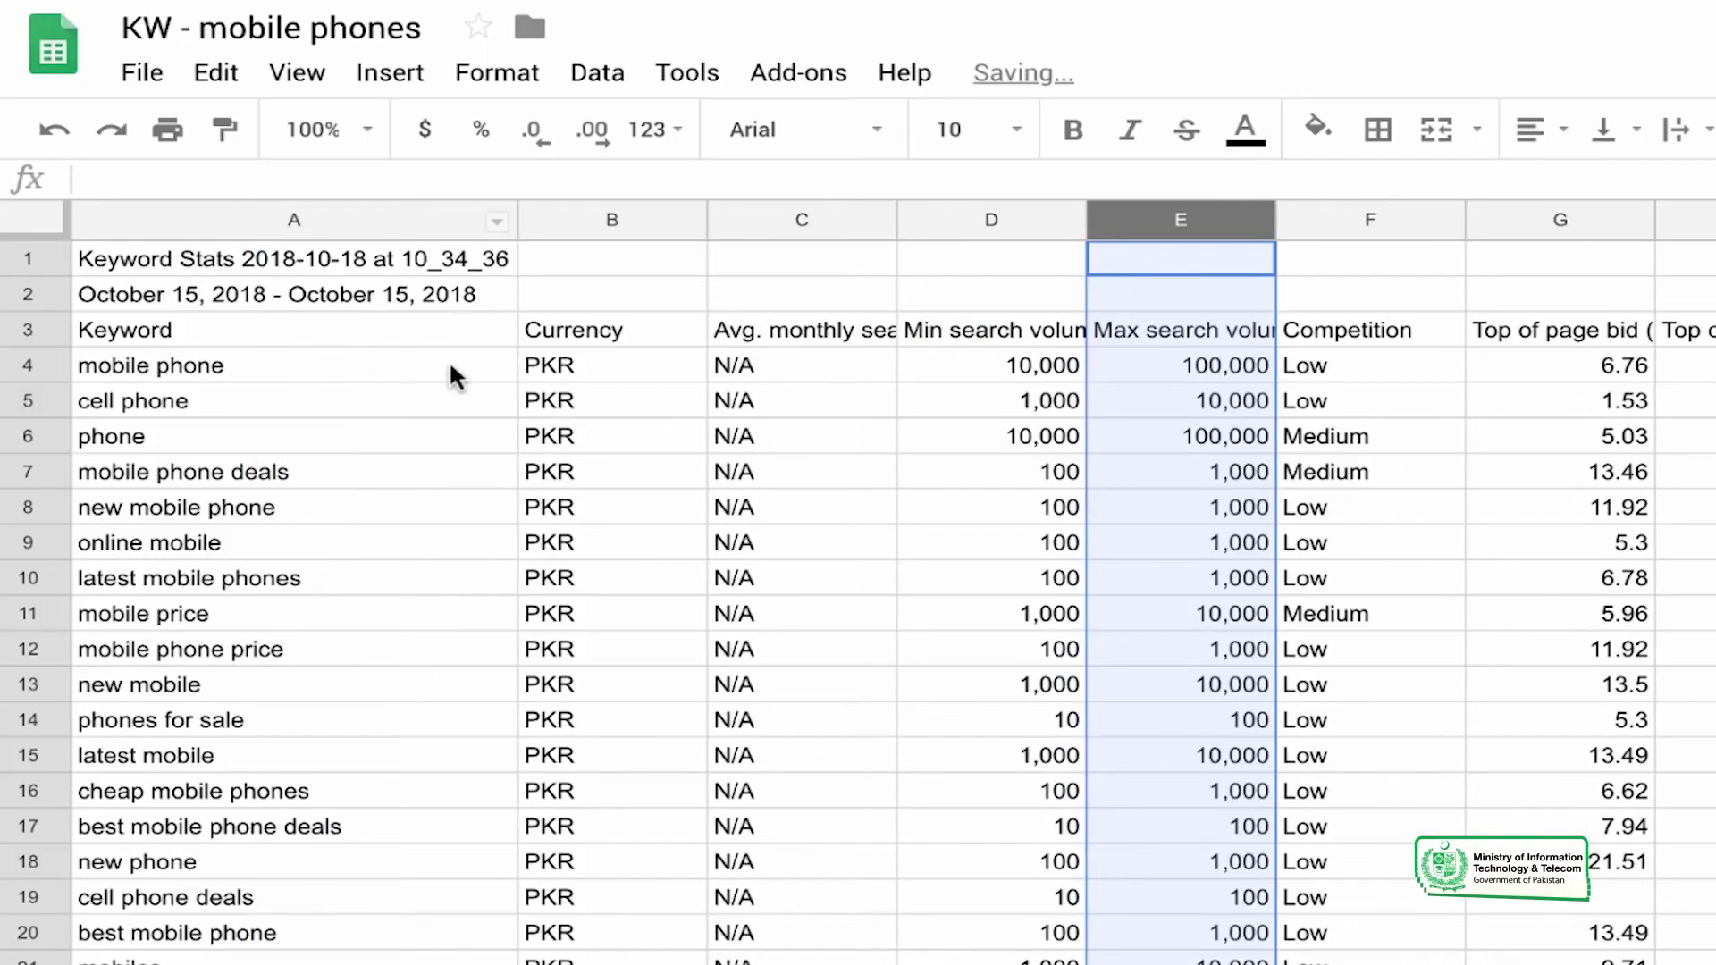
pyautogui.click(436, 334)
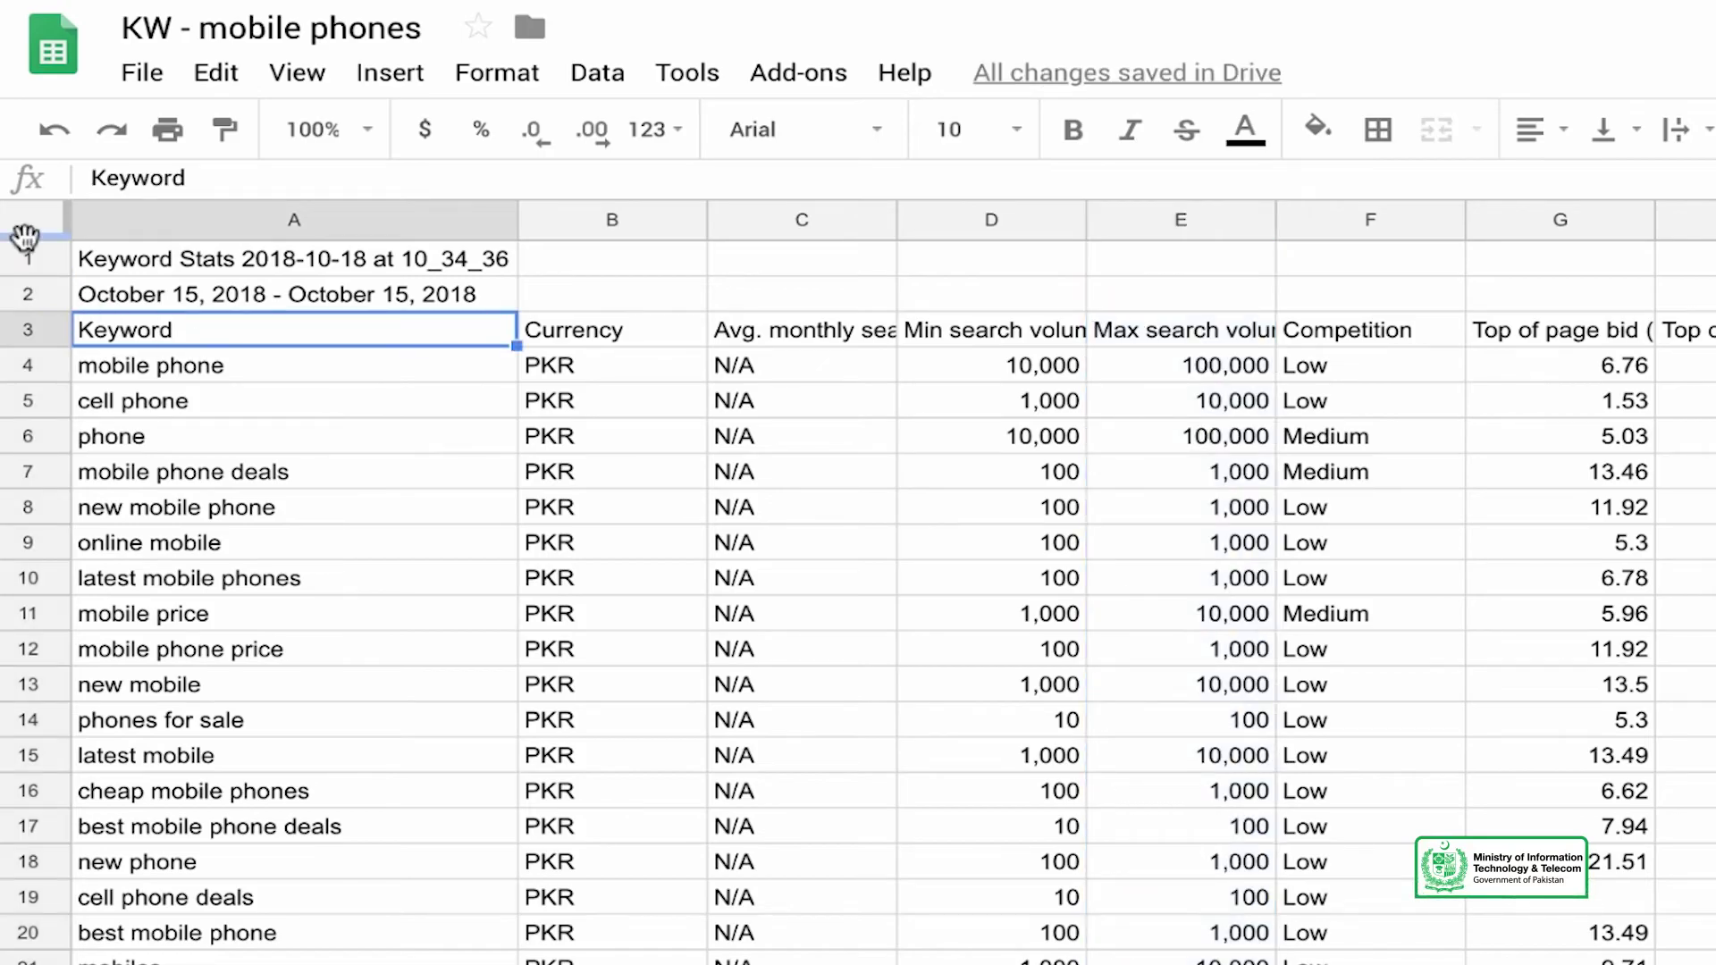
pyautogui.moveTo(25, 237); pyautogui.dragTo(29, 350)
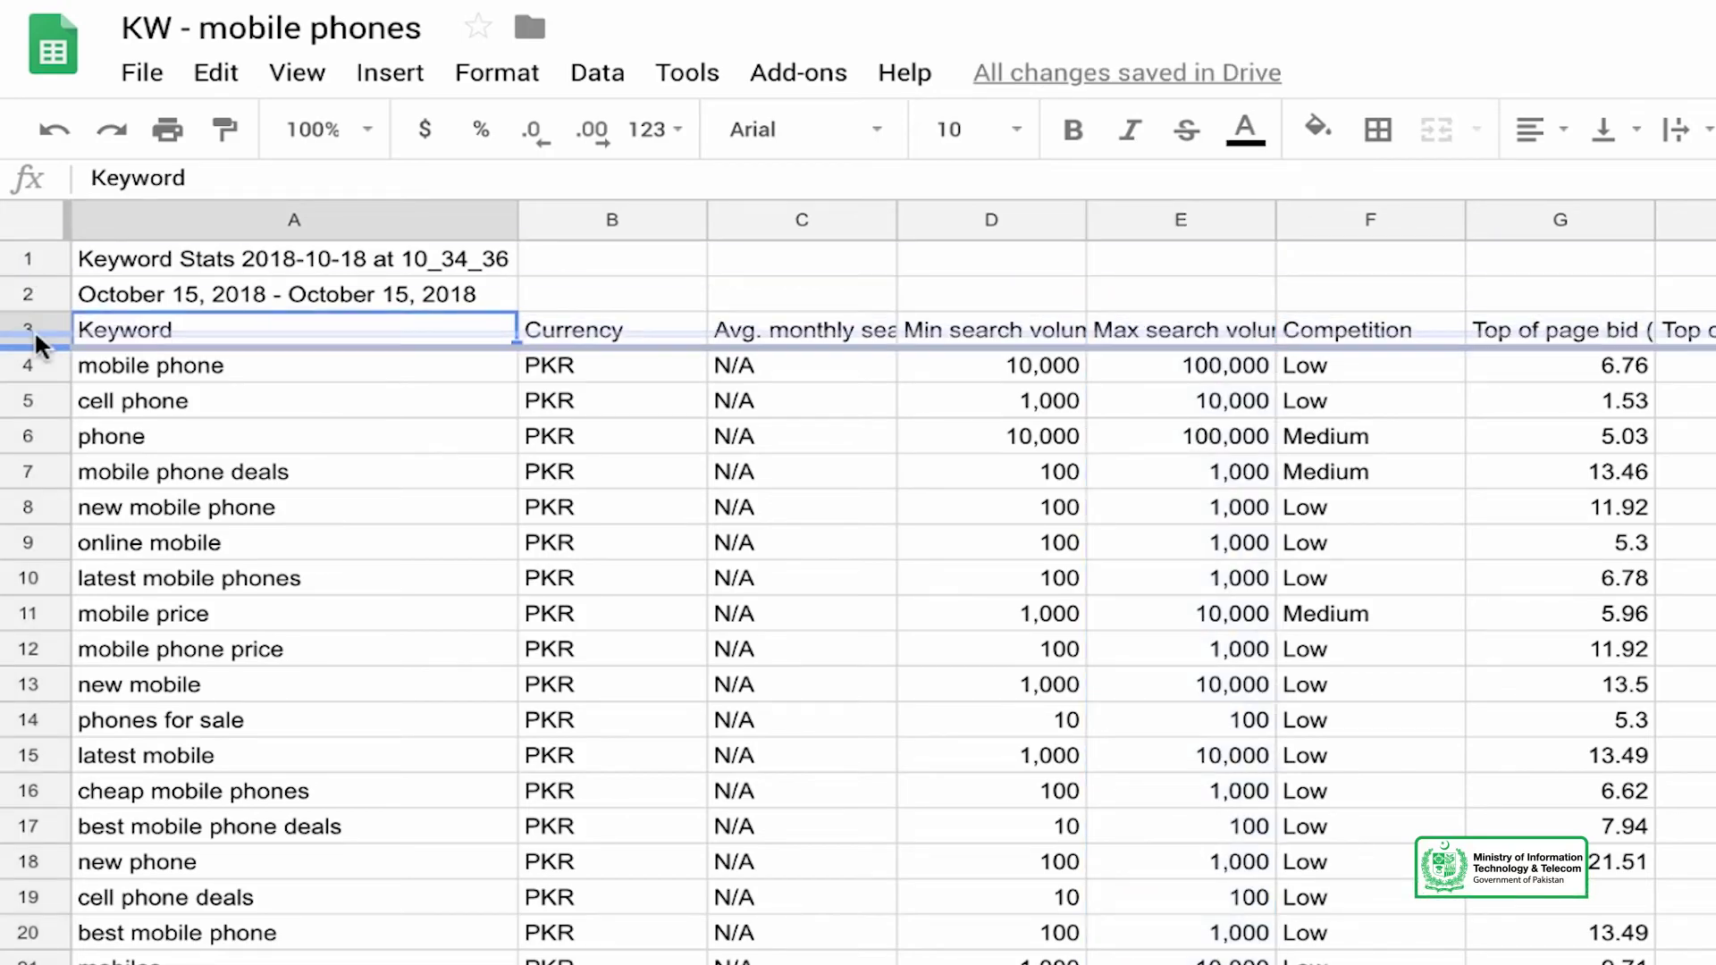
# - Review the remaining column headings from Competition onward, and return to the Keyword heading at the start of the sheet
pyautogui.click(1349, 223)
pyautogui.hscroll(3, 1351, 223)
pyautogui.hscroll(8, 1351, 223)
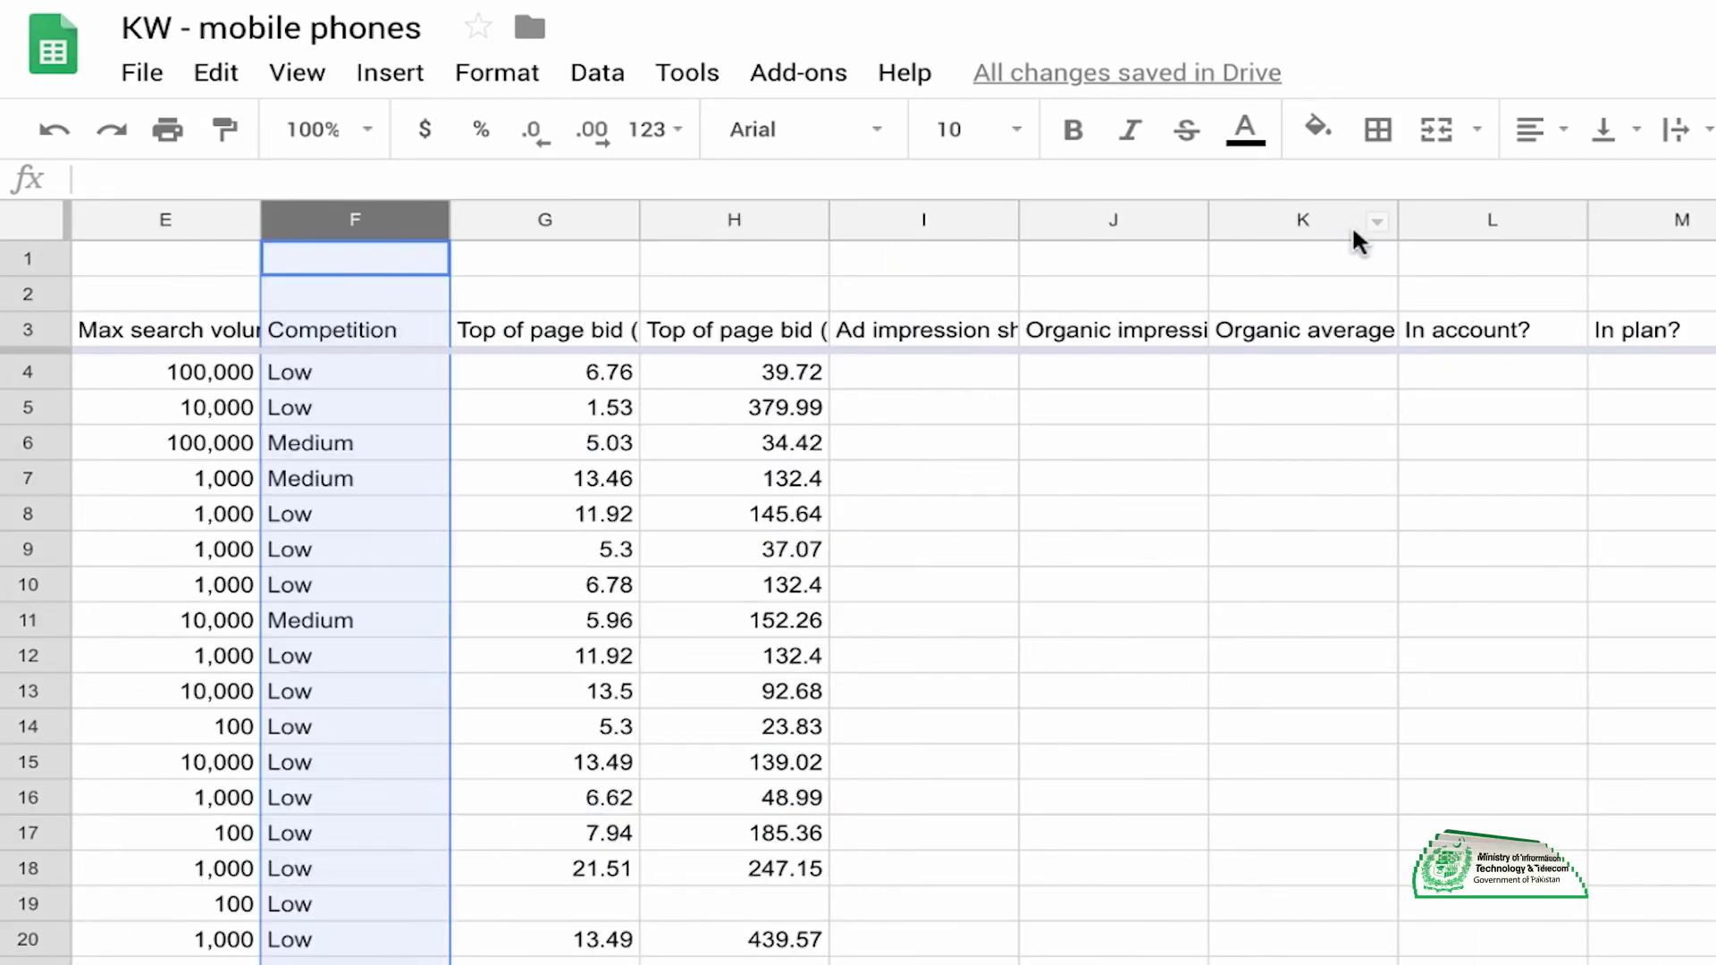
pyautogui.hscroll(1, 1351, 224)
pyautogui.hscroll(-12, 1351, 223)
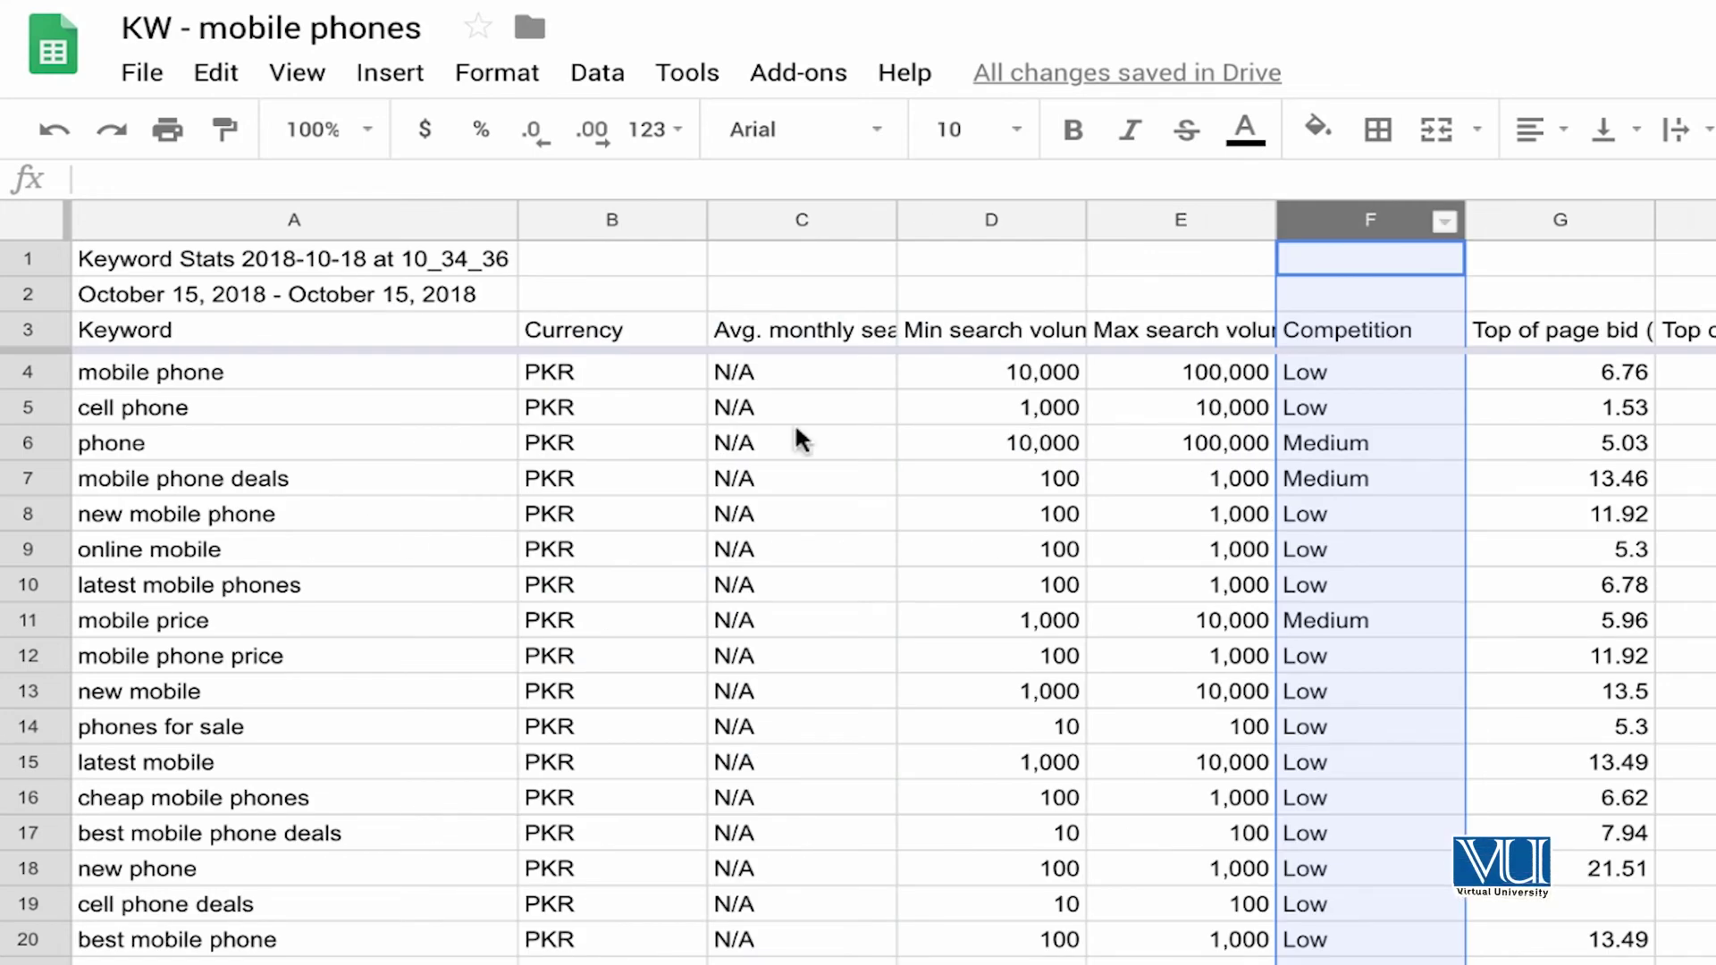
pyautogui.click(314, 333)
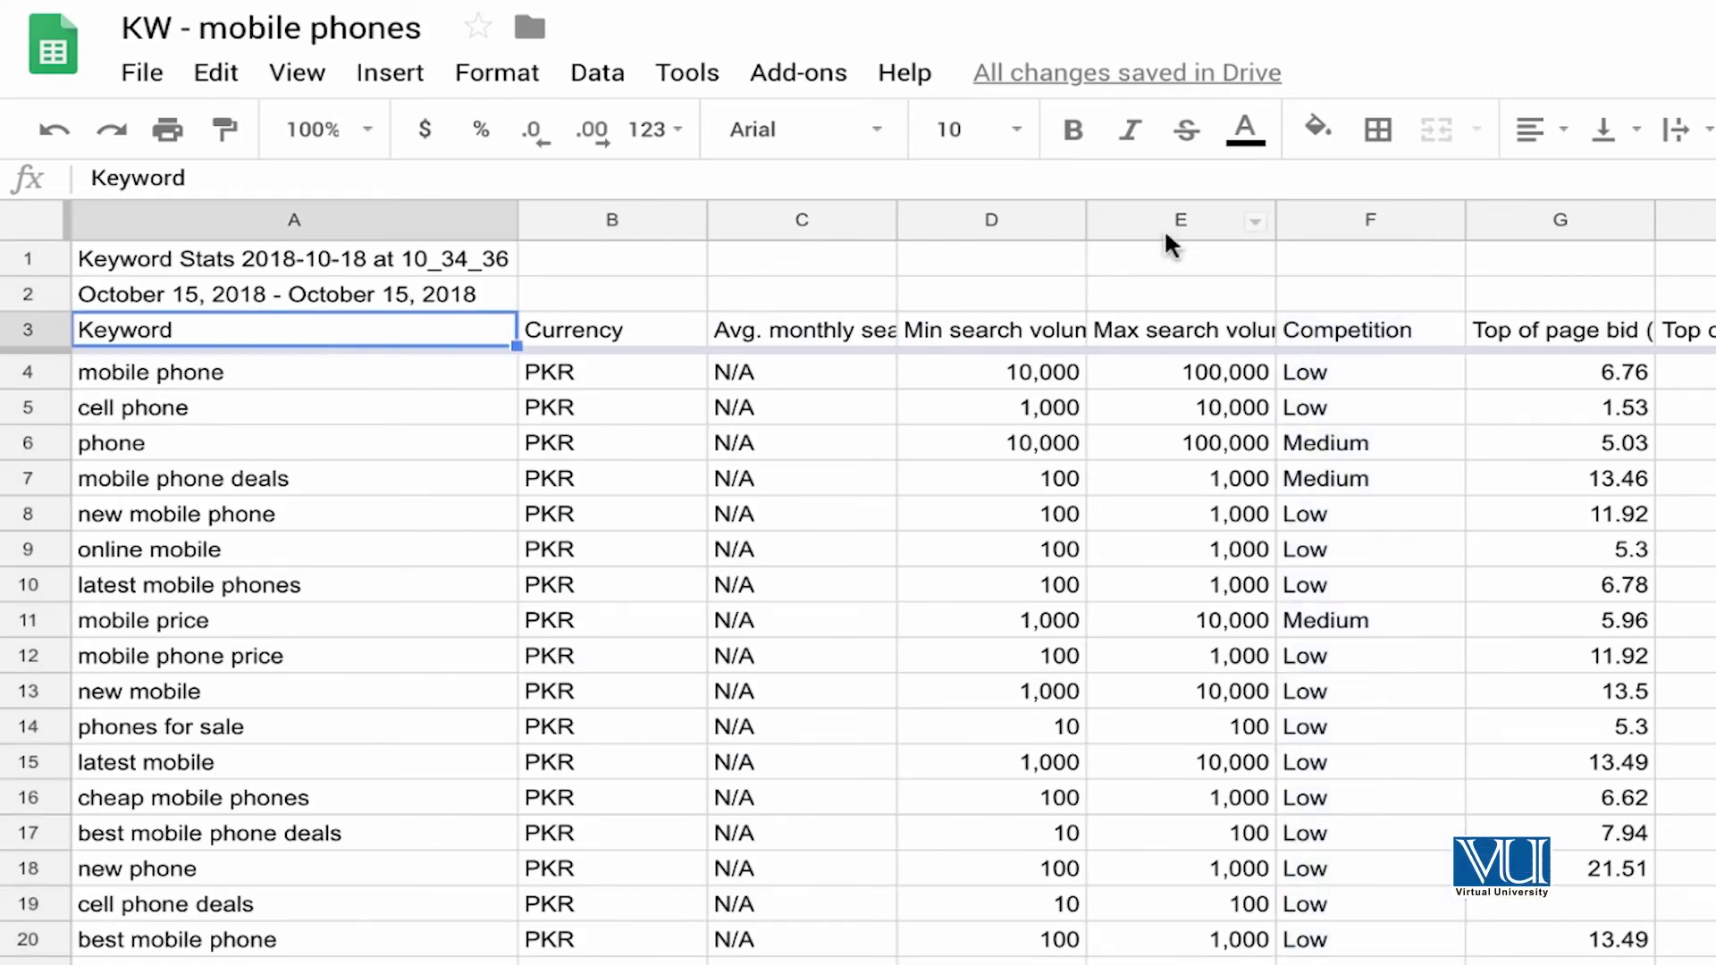
pyautogui.click(1163, 228)
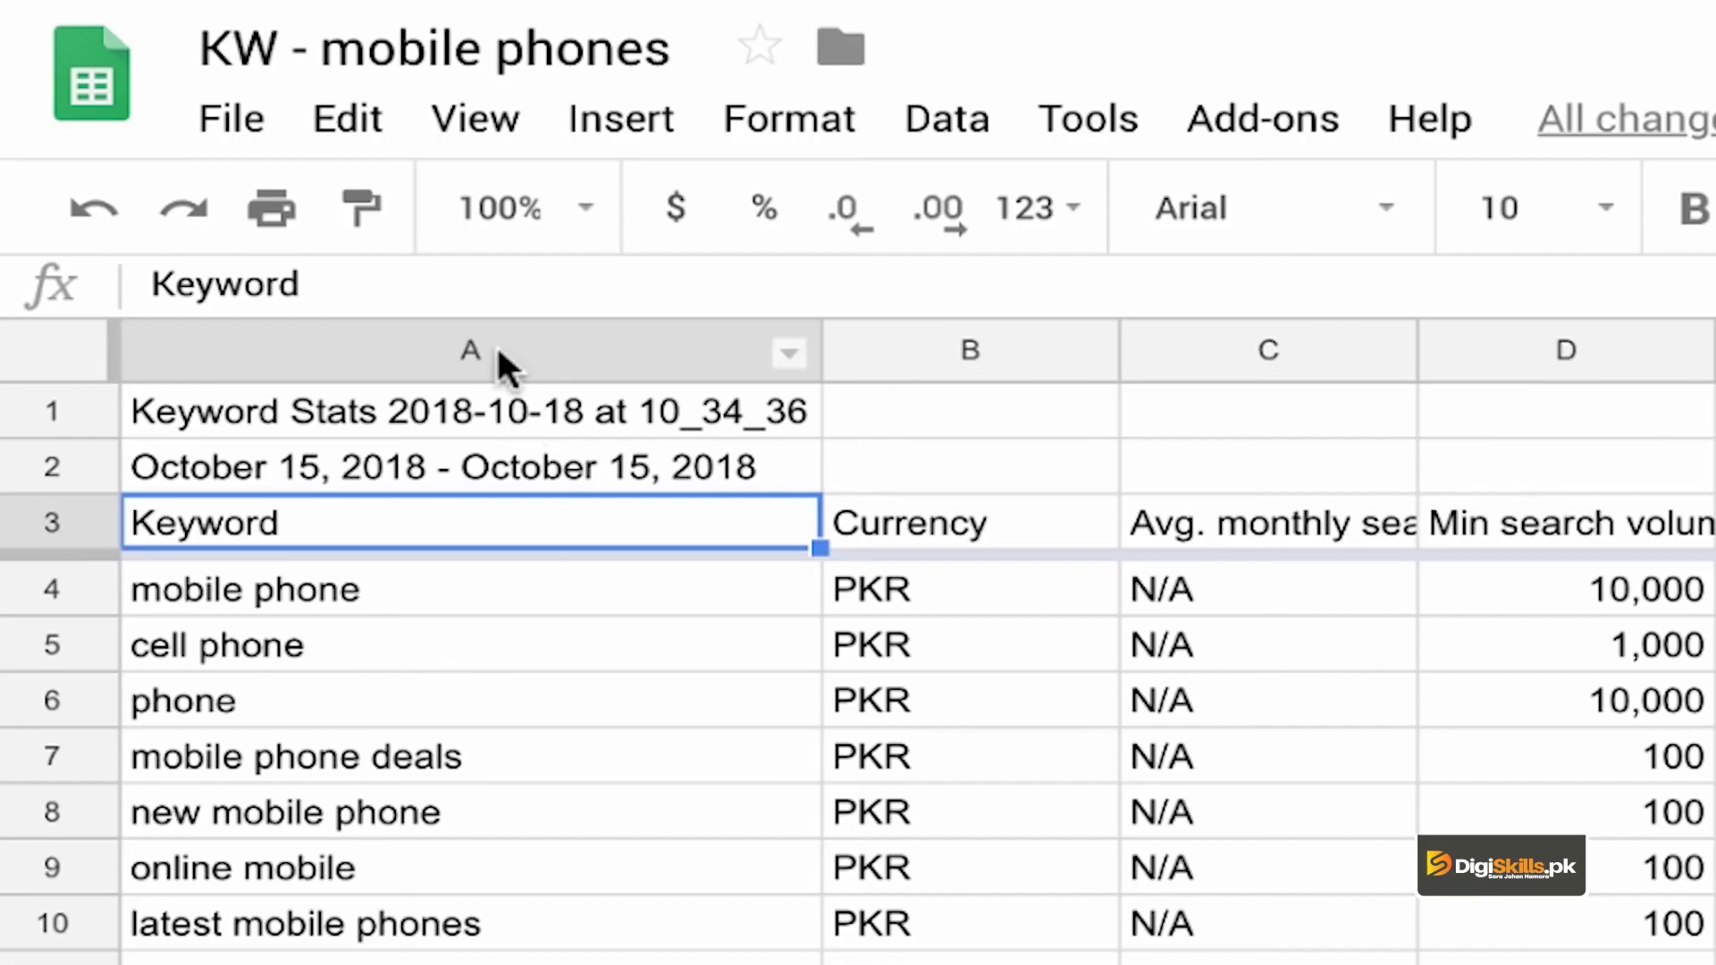
# - Insert an empty column to the left of the Keyword column
pyautogui.click(496, 343)
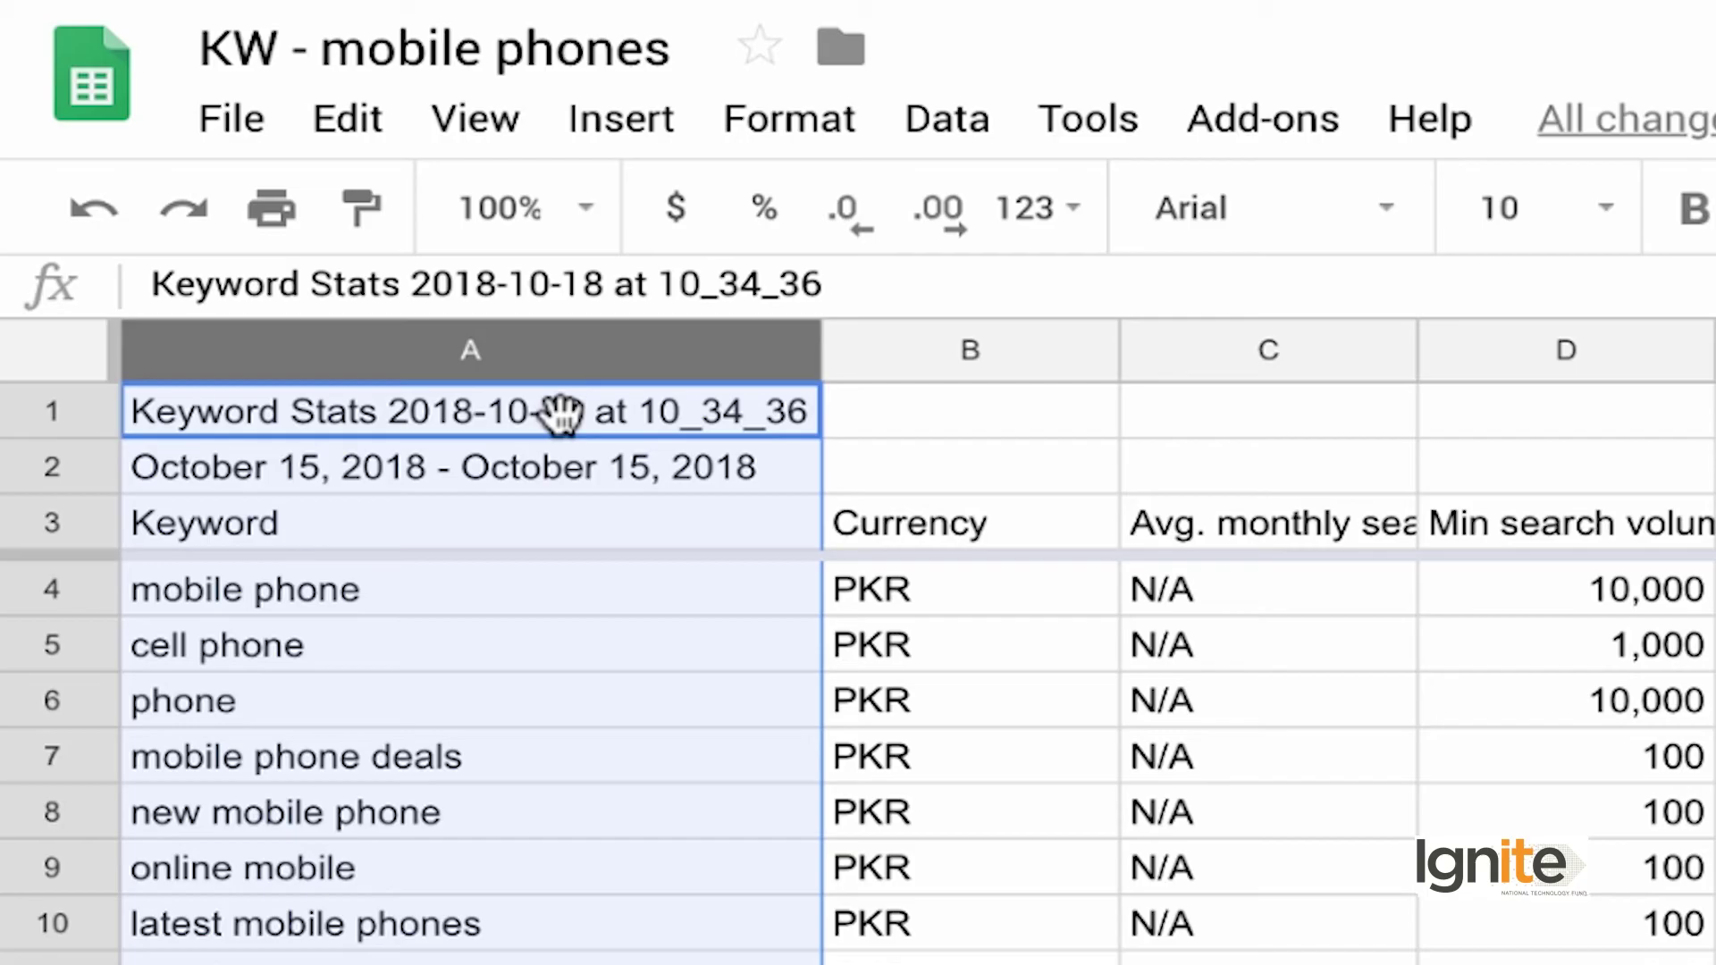
pyautogui.click(597, 125)
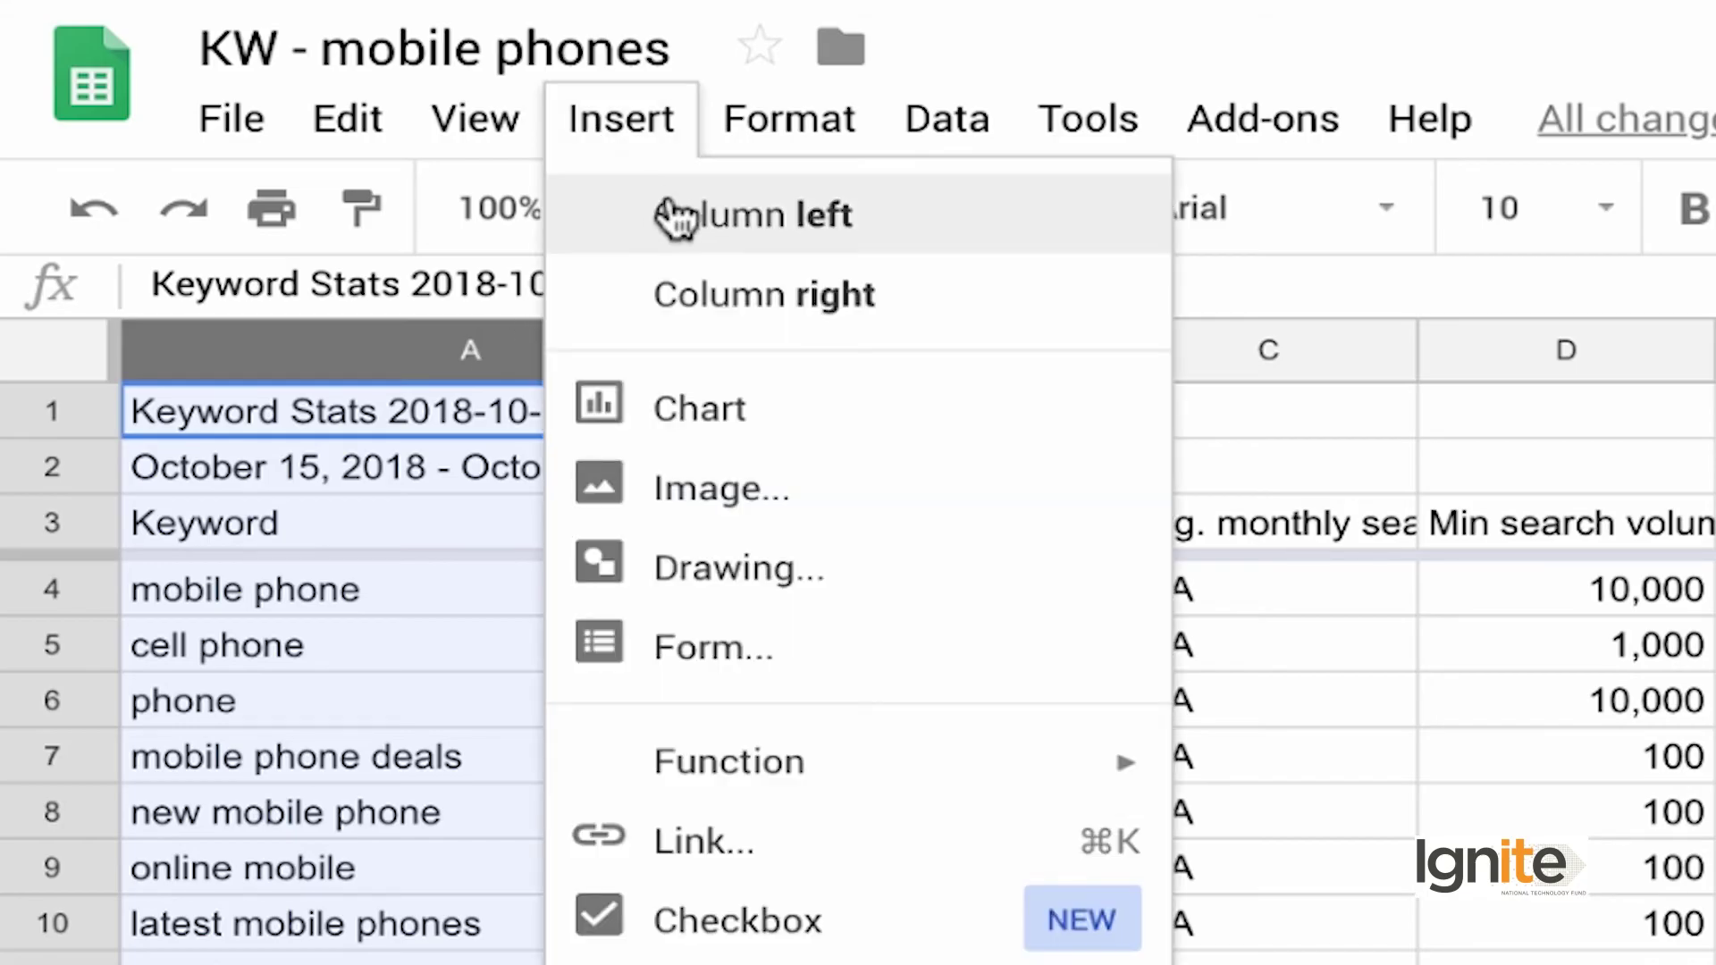
pyautogui.click(733, 228)
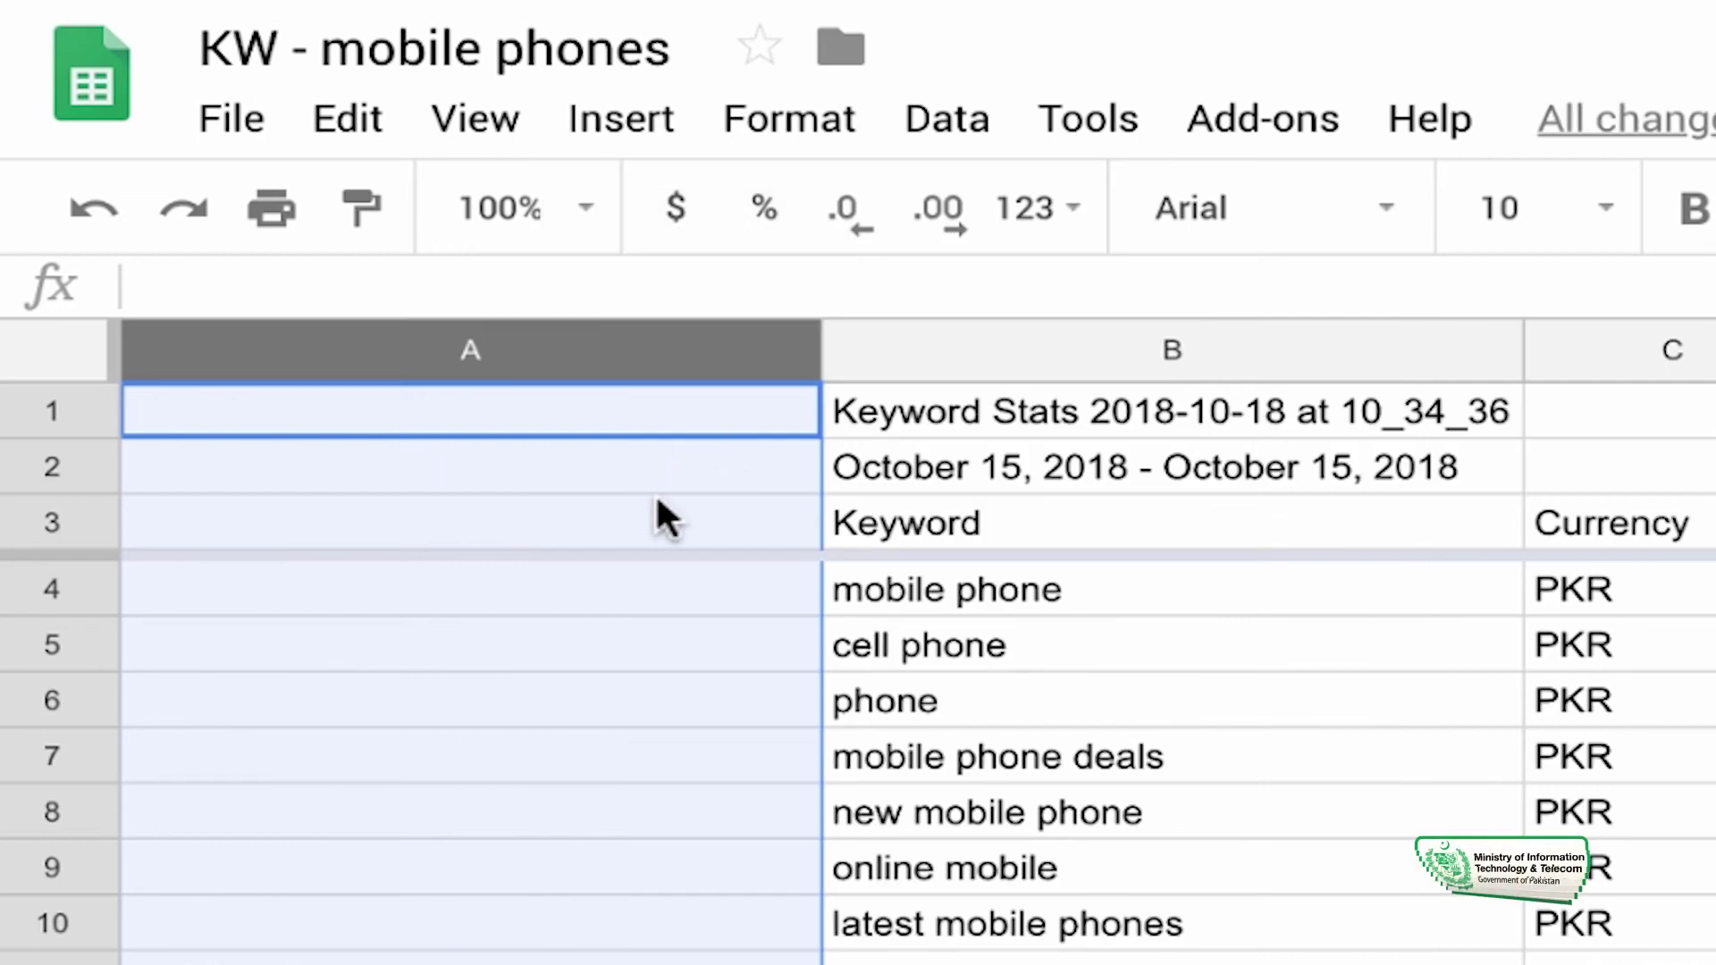
# - Enter # as the heading in A3, and start the numbering with 1 in A4 and 2 in A5
pyautogui.click(701, 629)
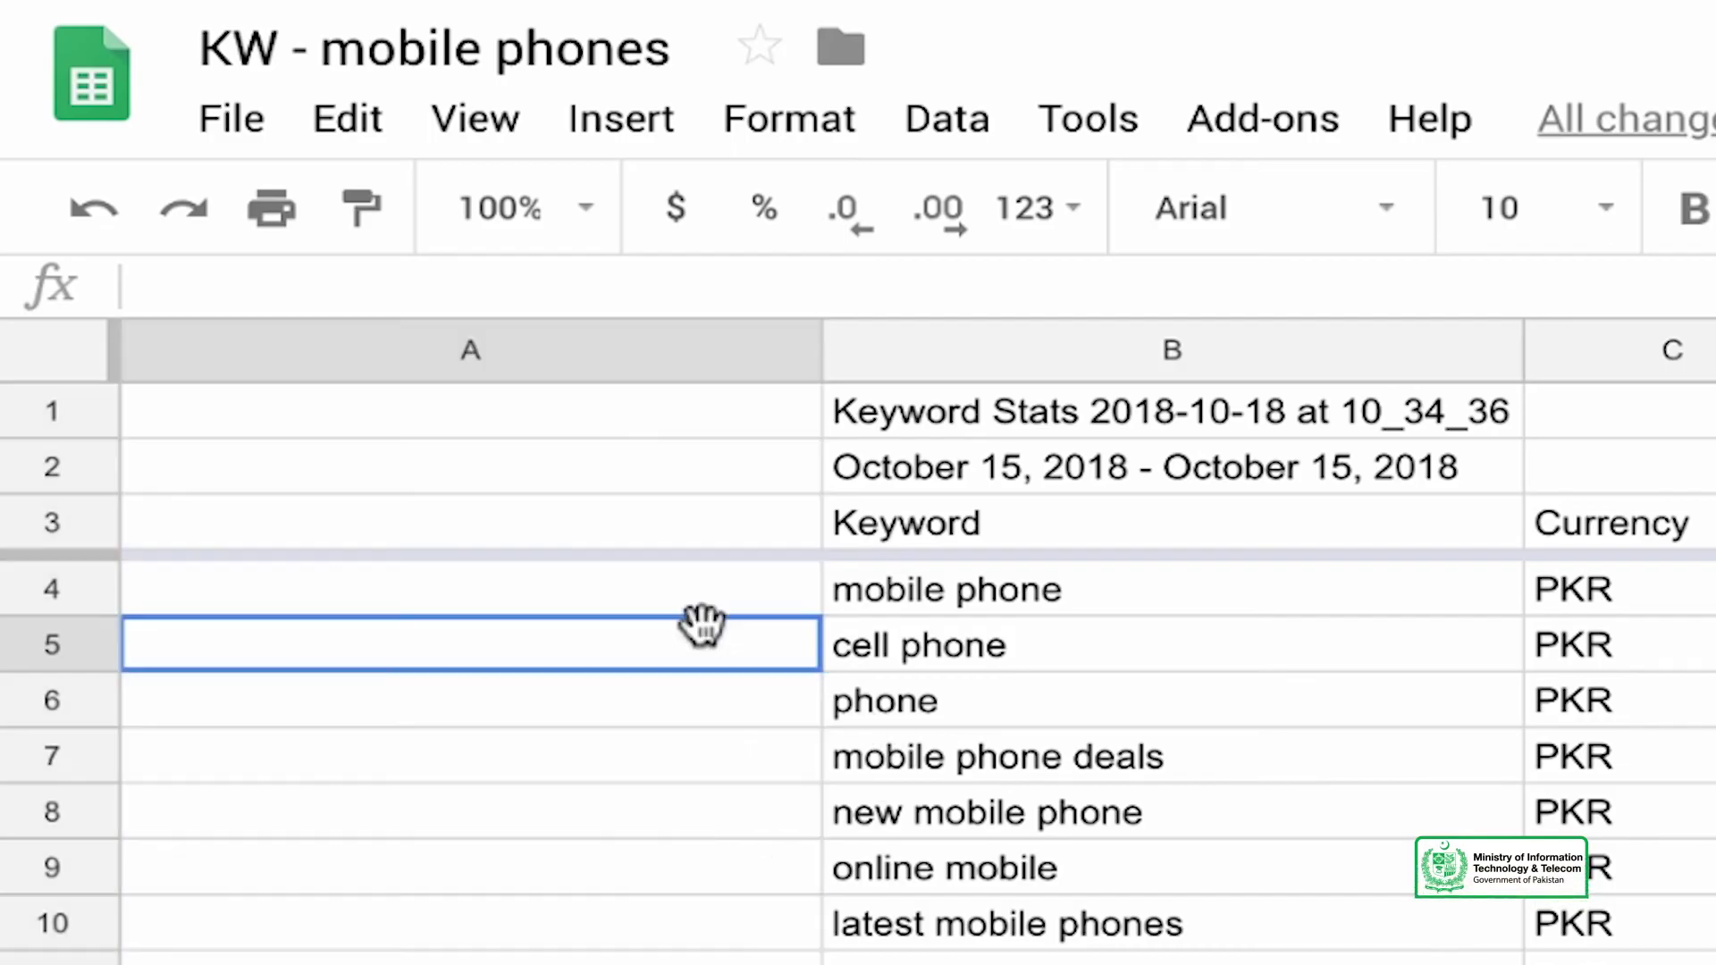
pyautogui.click(702, 542)
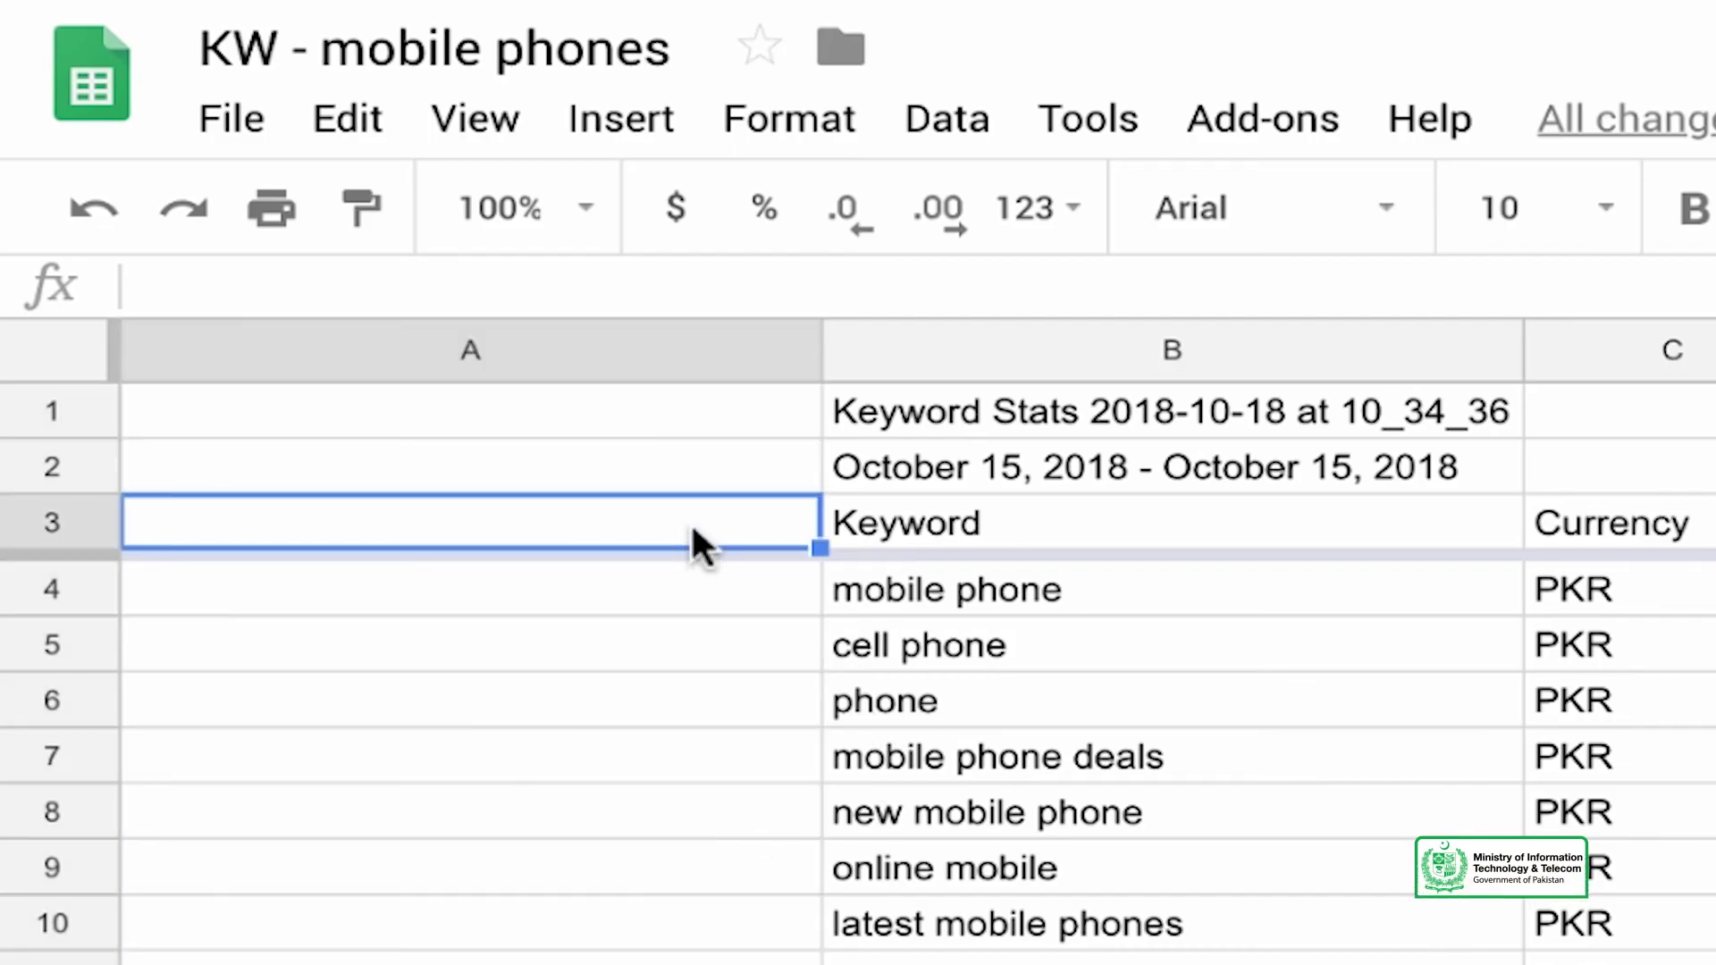
pyautogui.write('#')
pyautogui.press('Return')
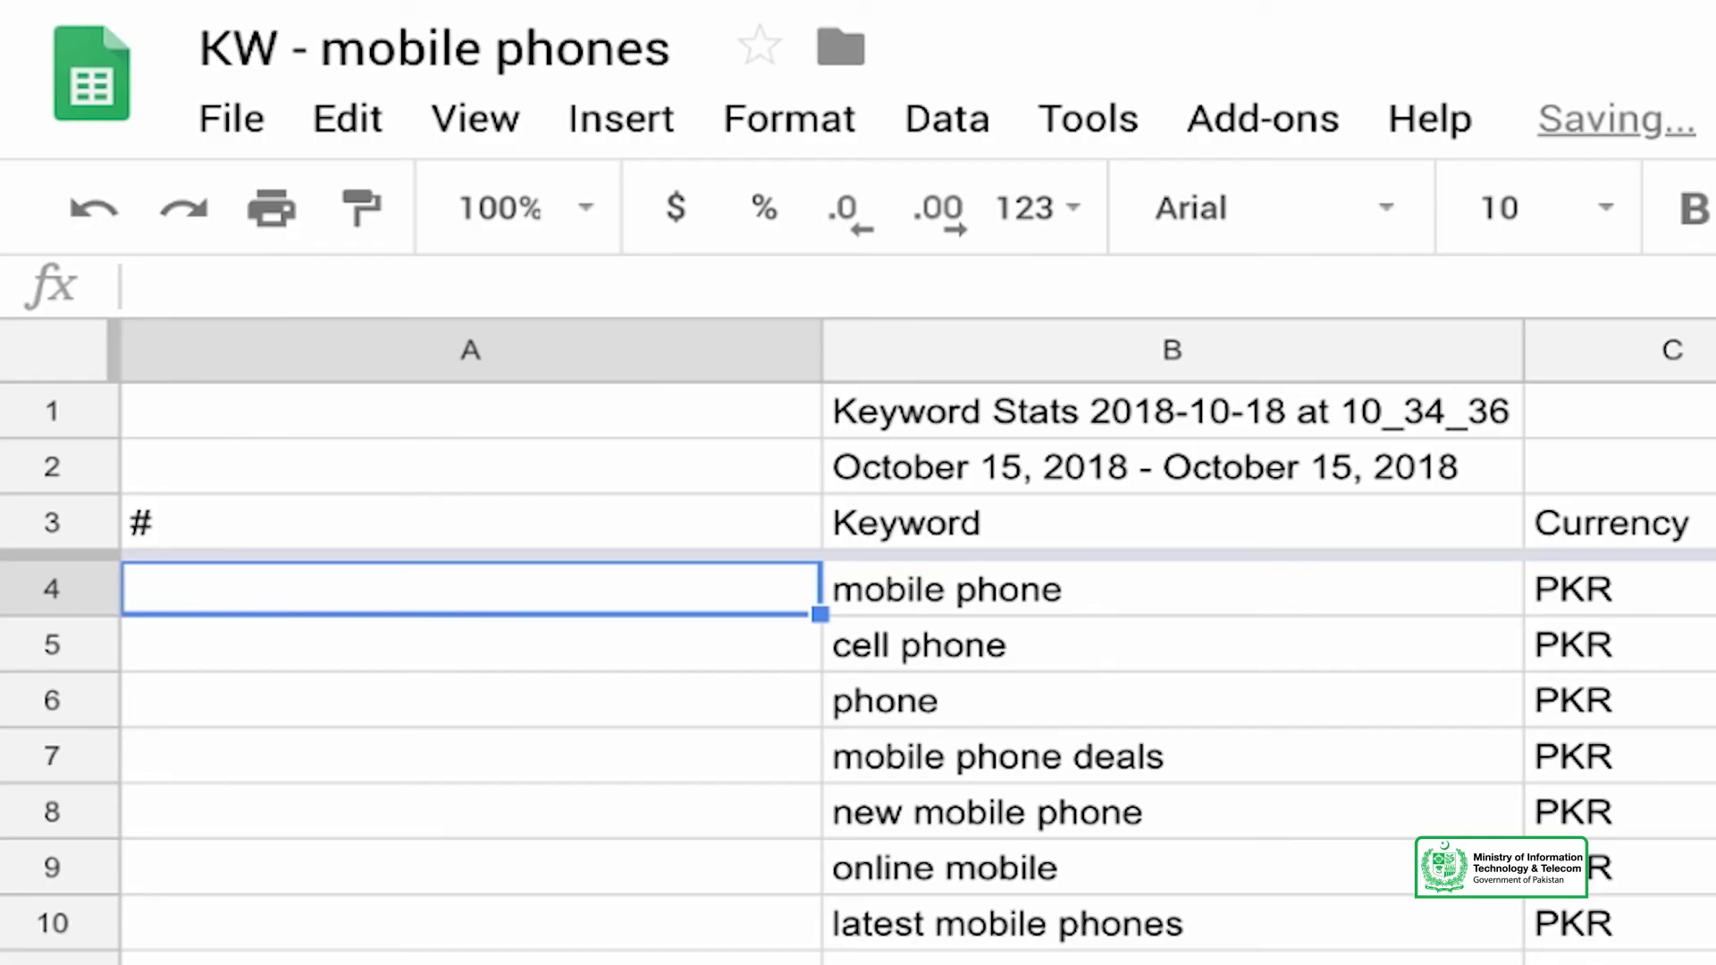
pyautogui.write('1')
pyautogui.press('Return')
pyautogui.write('2')
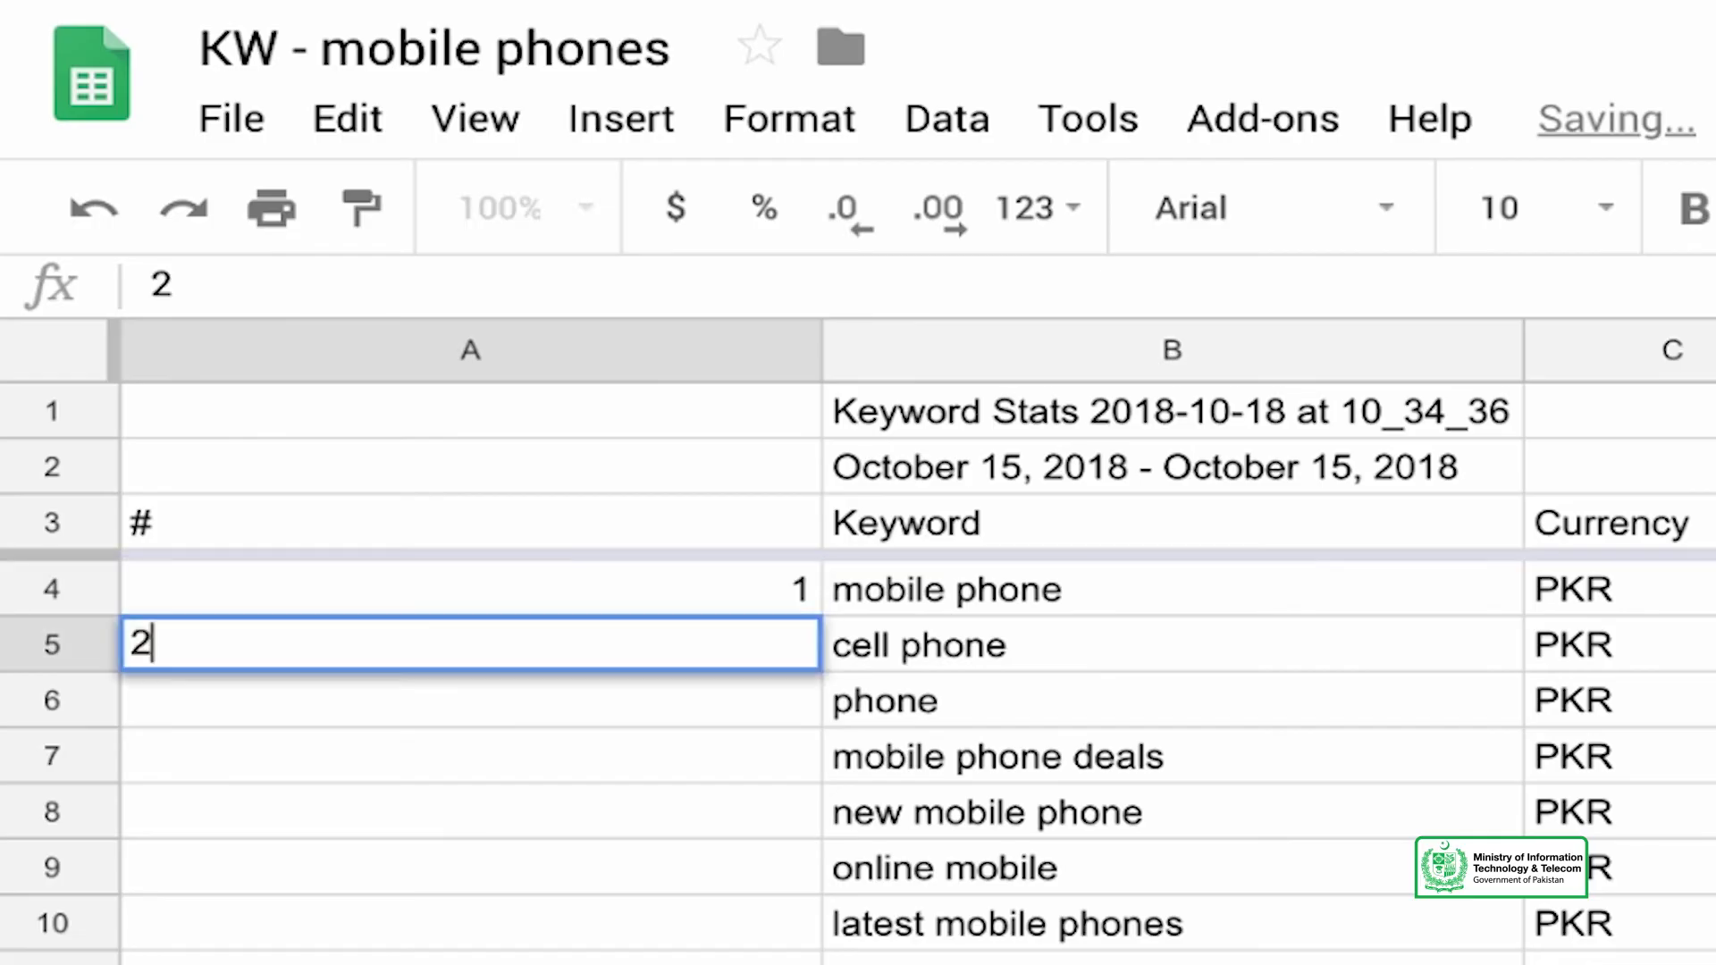
pyautogui.press('Return')
# - Extend the number series from A4:A5 down column A alongside all the keywords
pyautogui.press('Up')
pyautogui.press('Up')
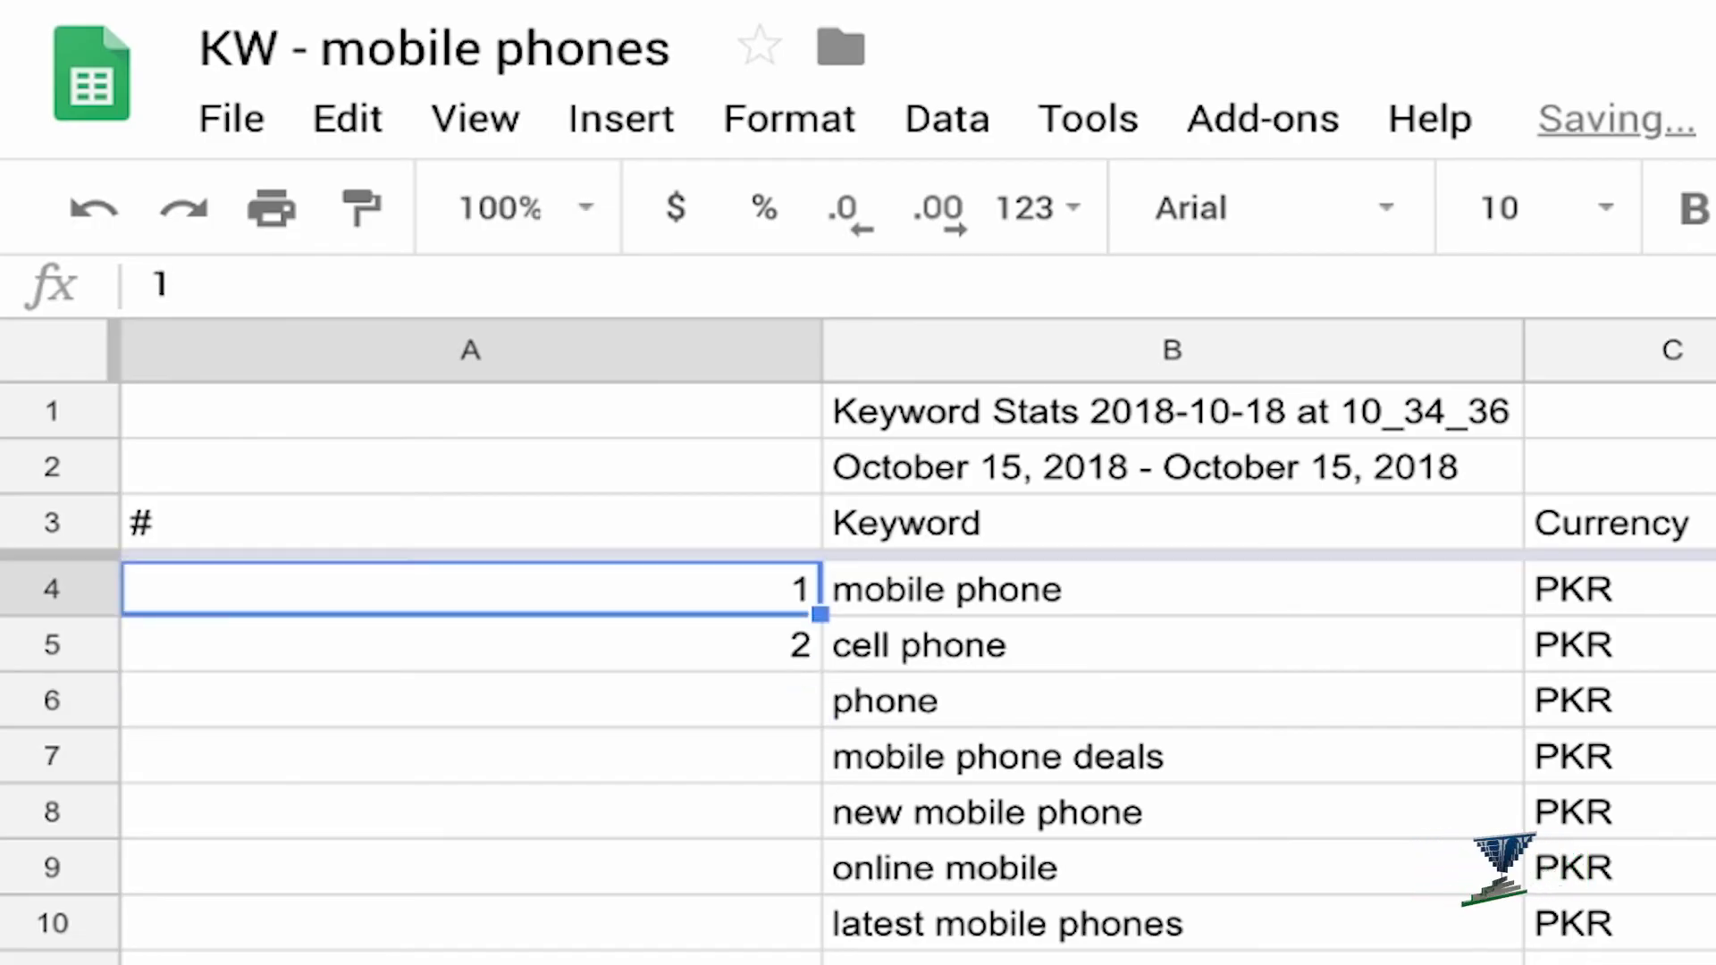
pyautogui.hotkey('shift', 'Down')
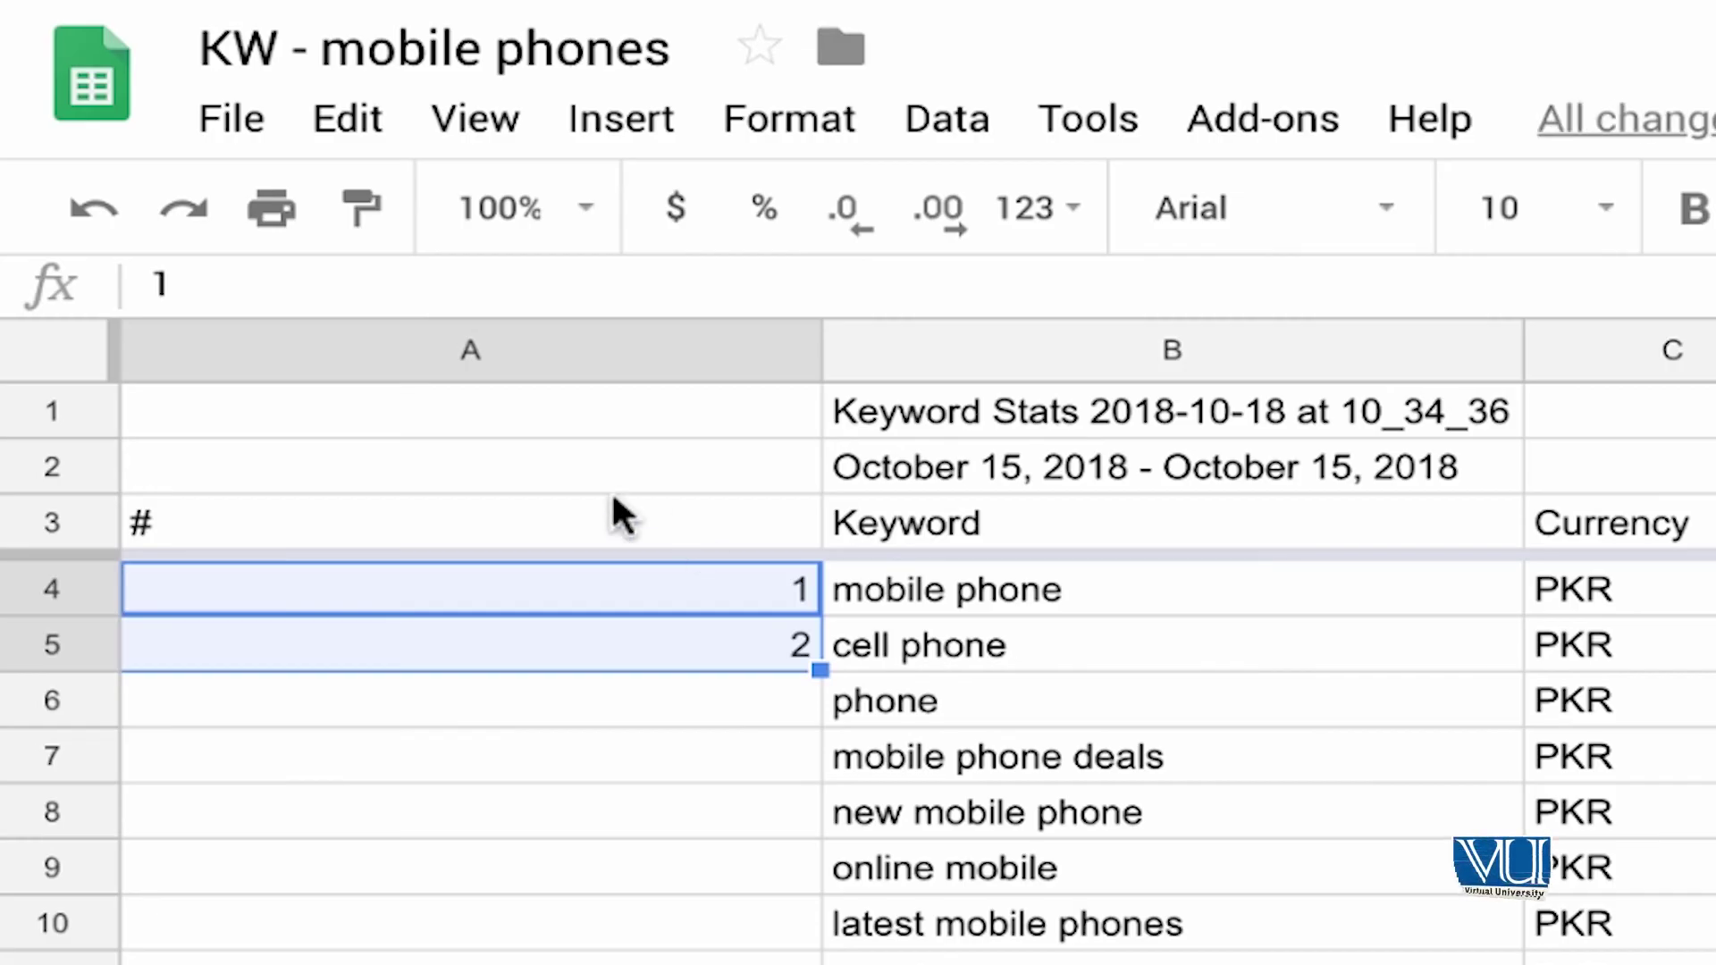
pyautogui.doubleClick(820, 669)
# - Check the numbering in column A against the keywords down to the end of the list
pyautogui.scroll(-20, 820, 755)
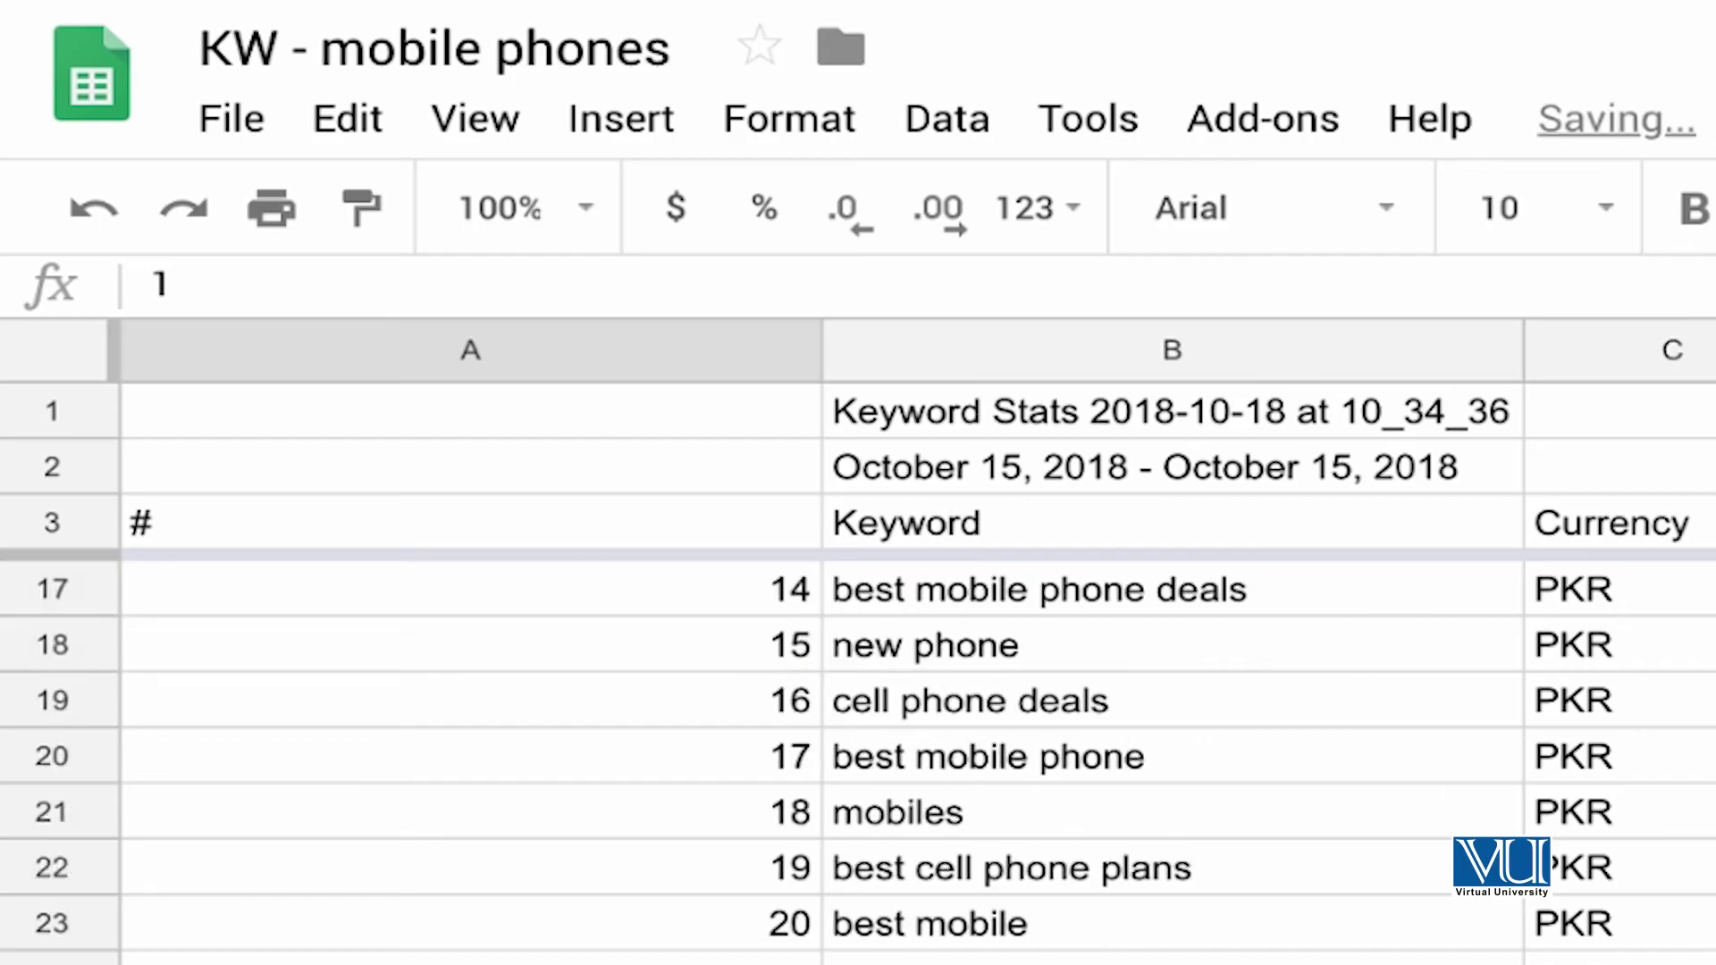
pyautogui.scroll(-15, 820, 755)
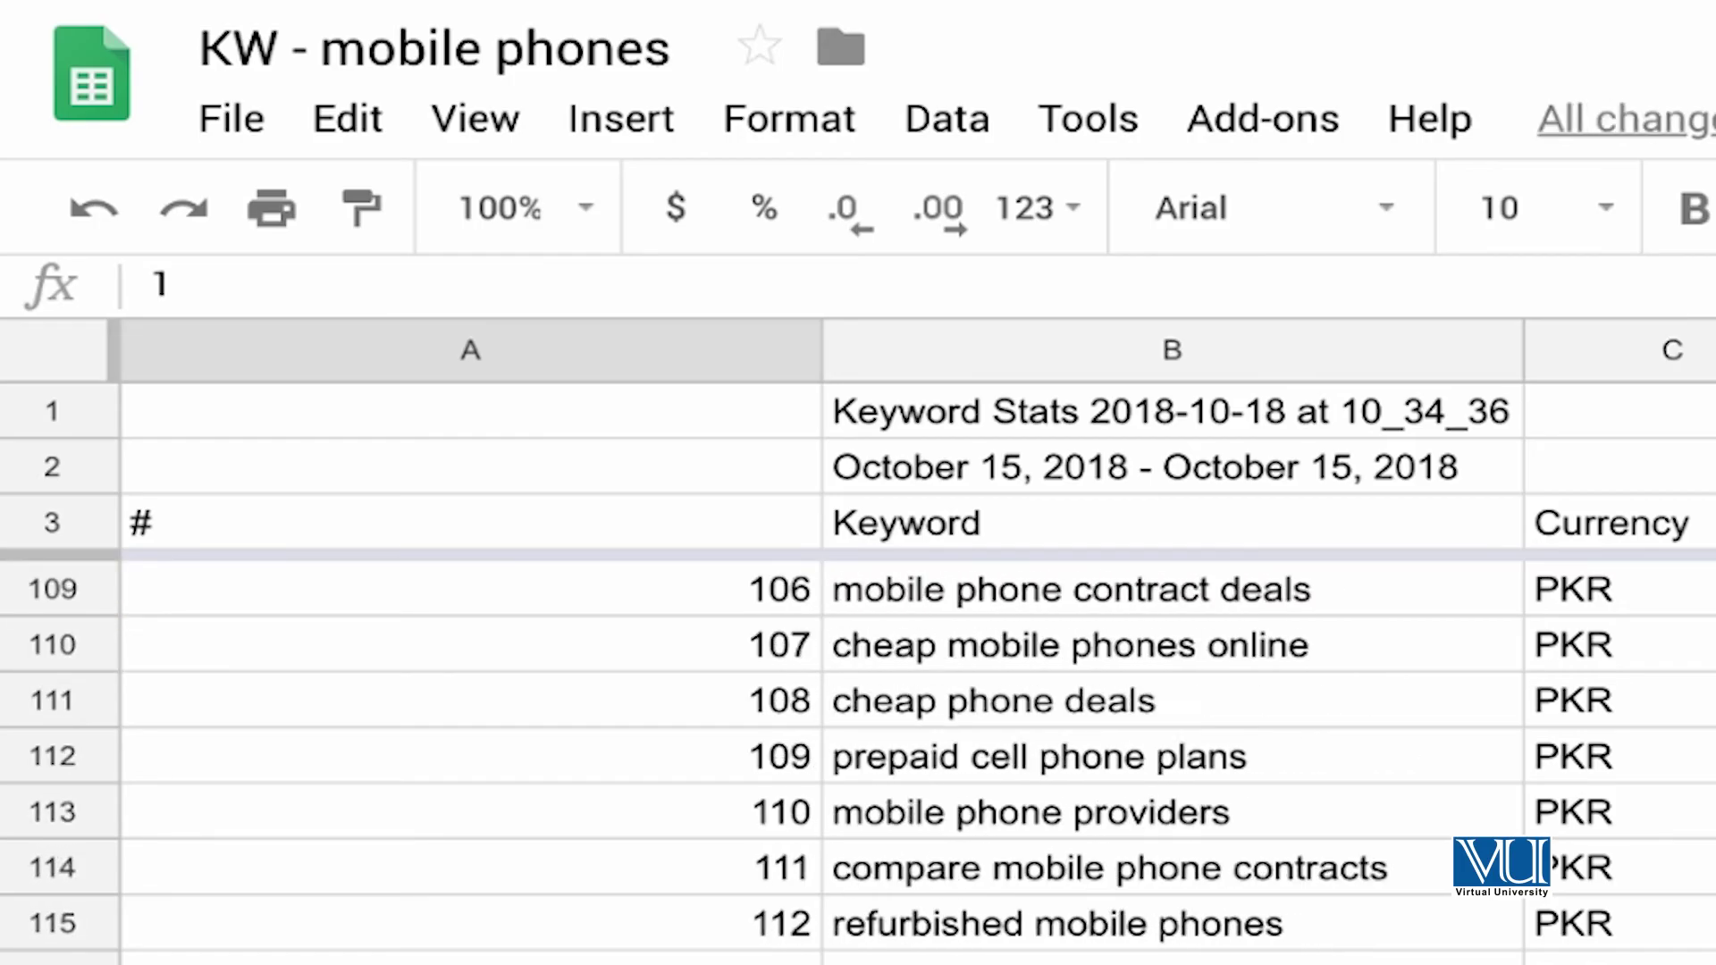
pyautogui.scroll(-20, 820, 755)
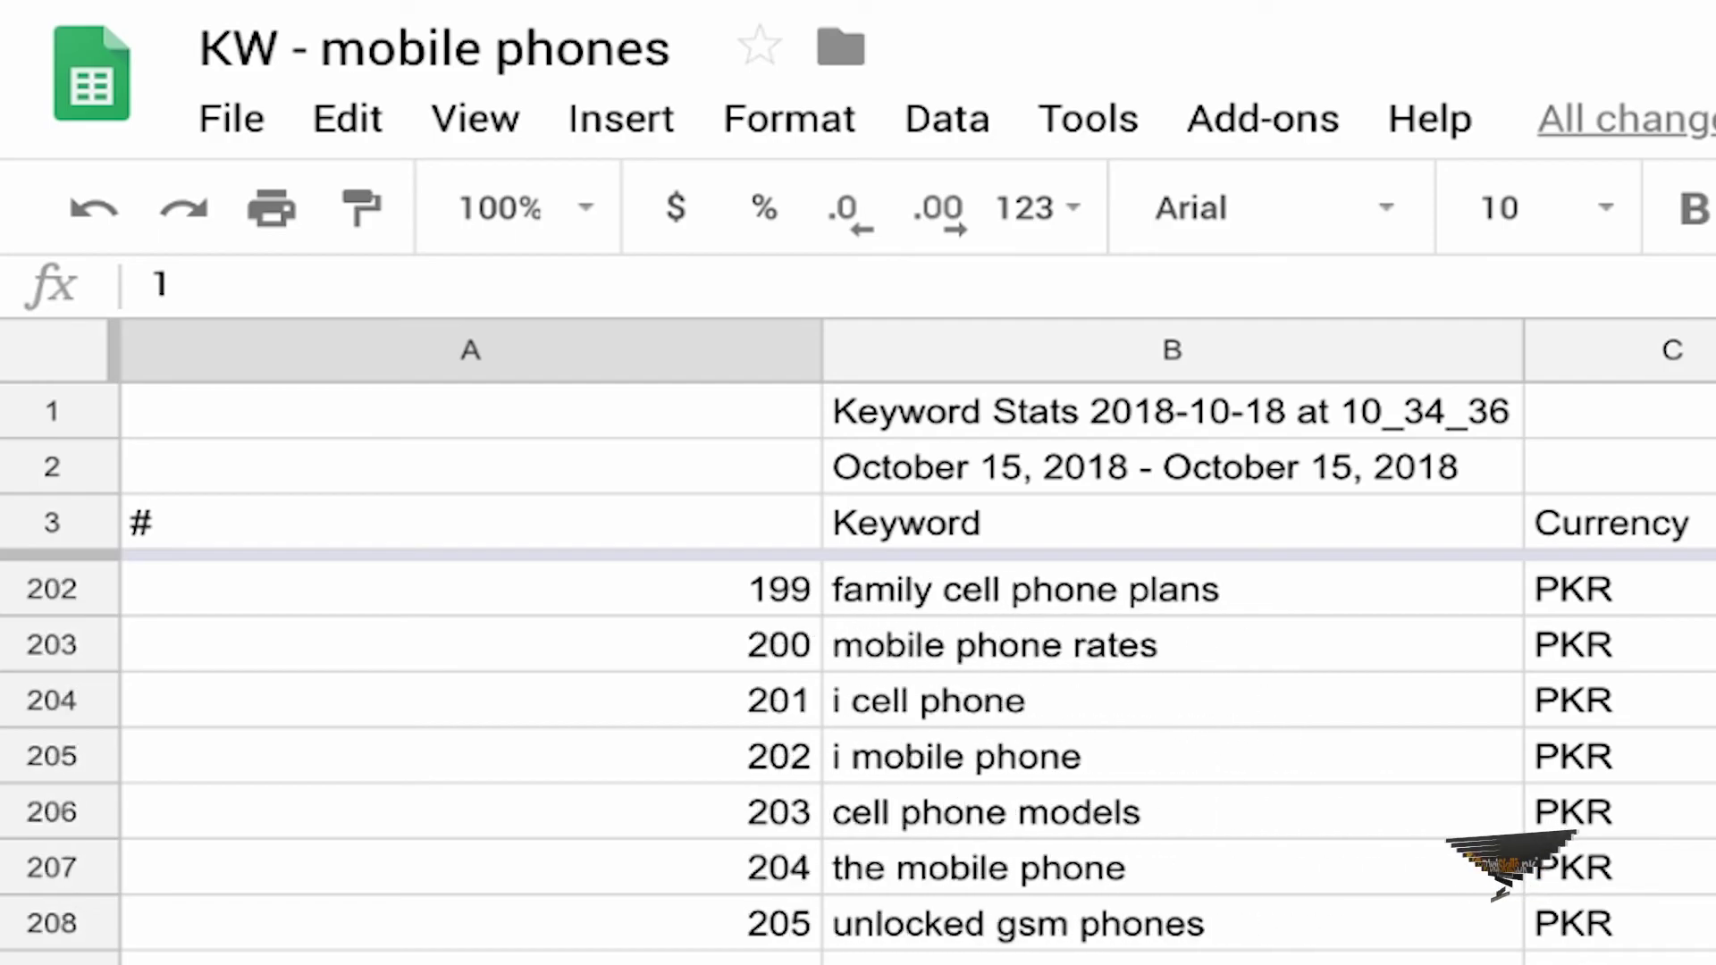
pyautogui.scroll(-20, 820, 755)
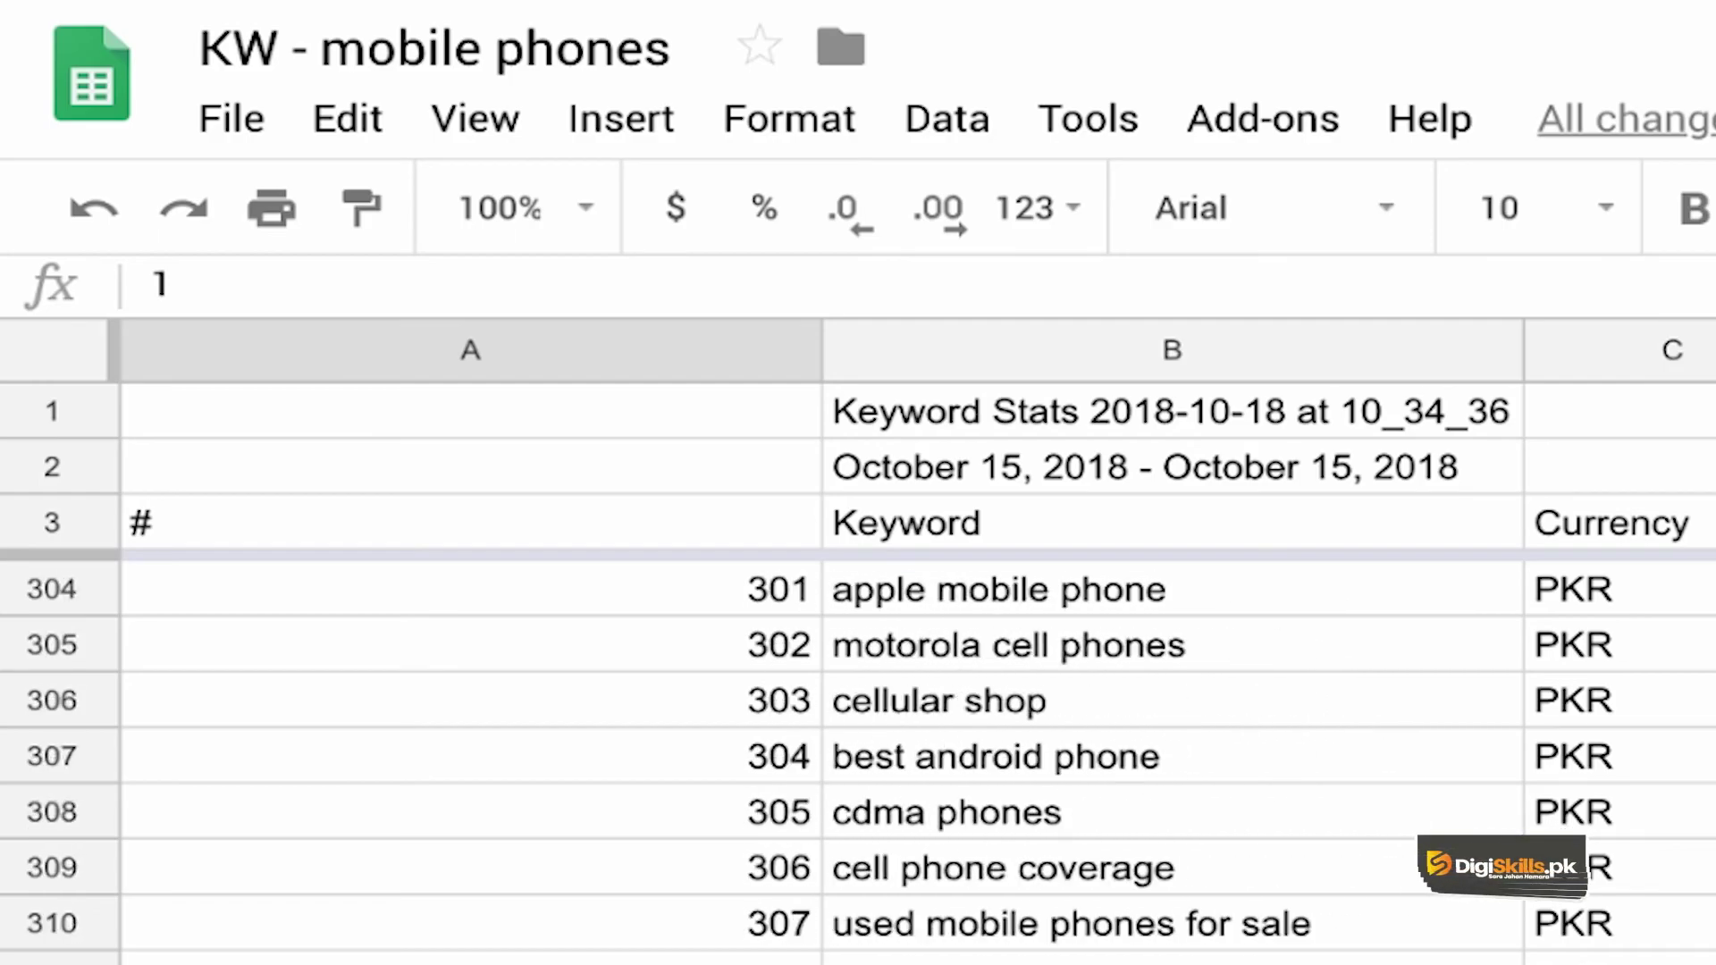
pyautogui.scroll(-20, 821, 755)
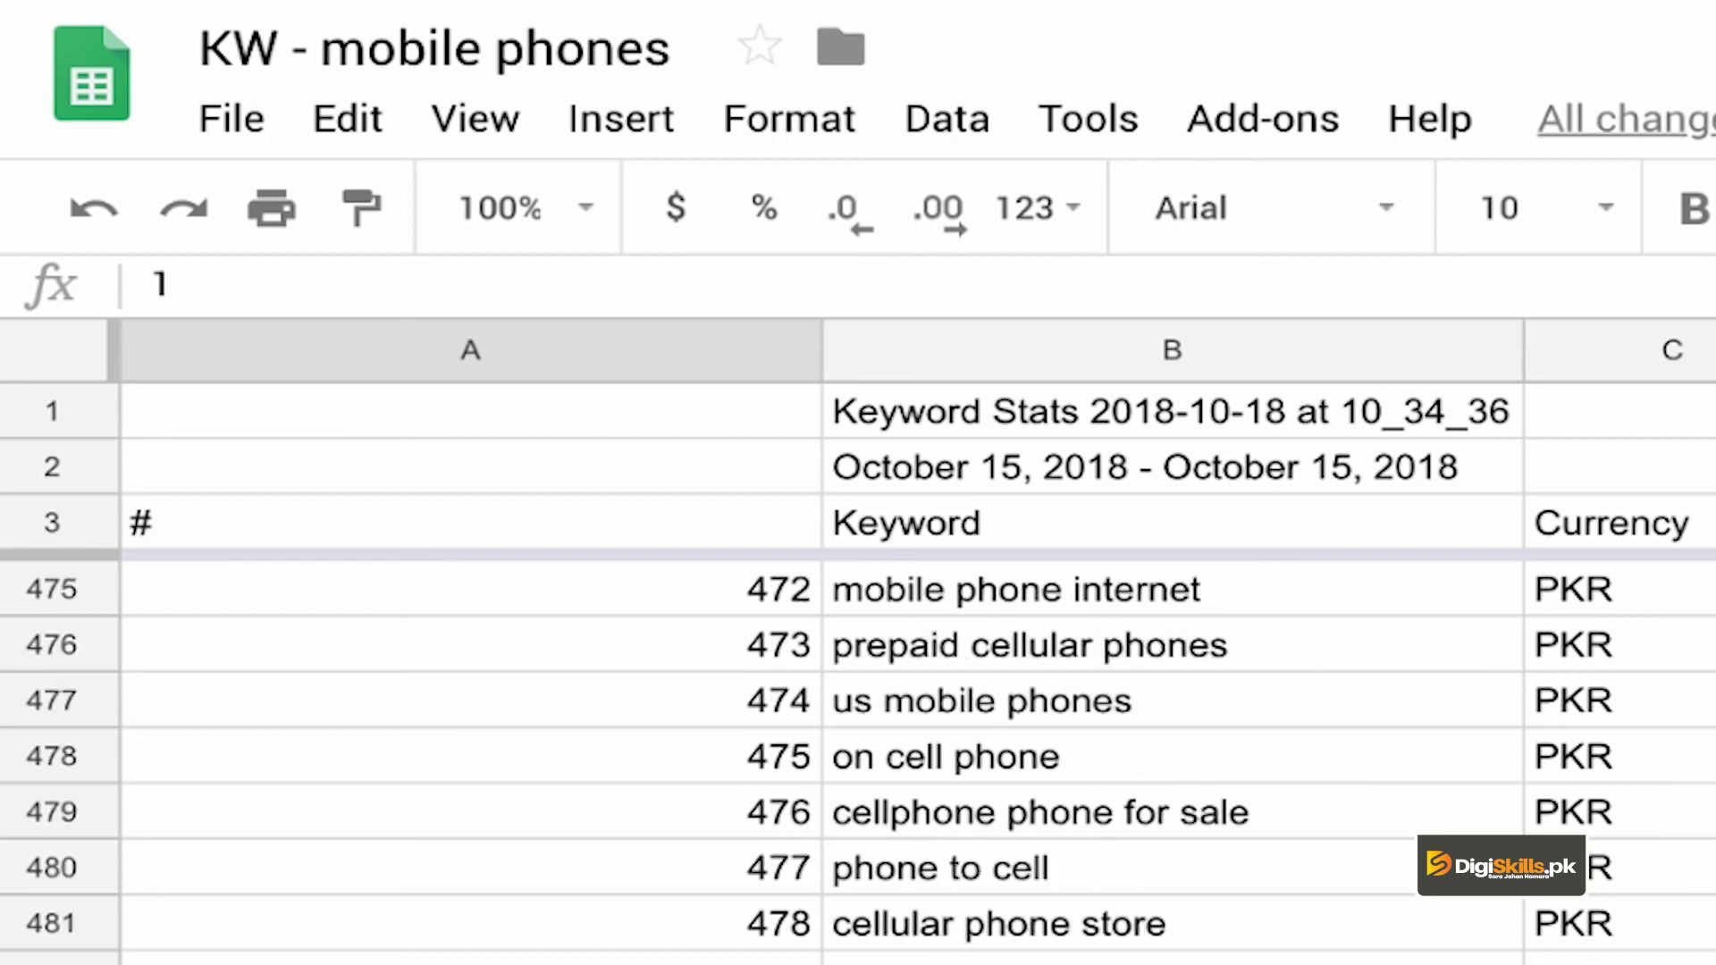
pyautogui.scroll(-20, 820, 755)
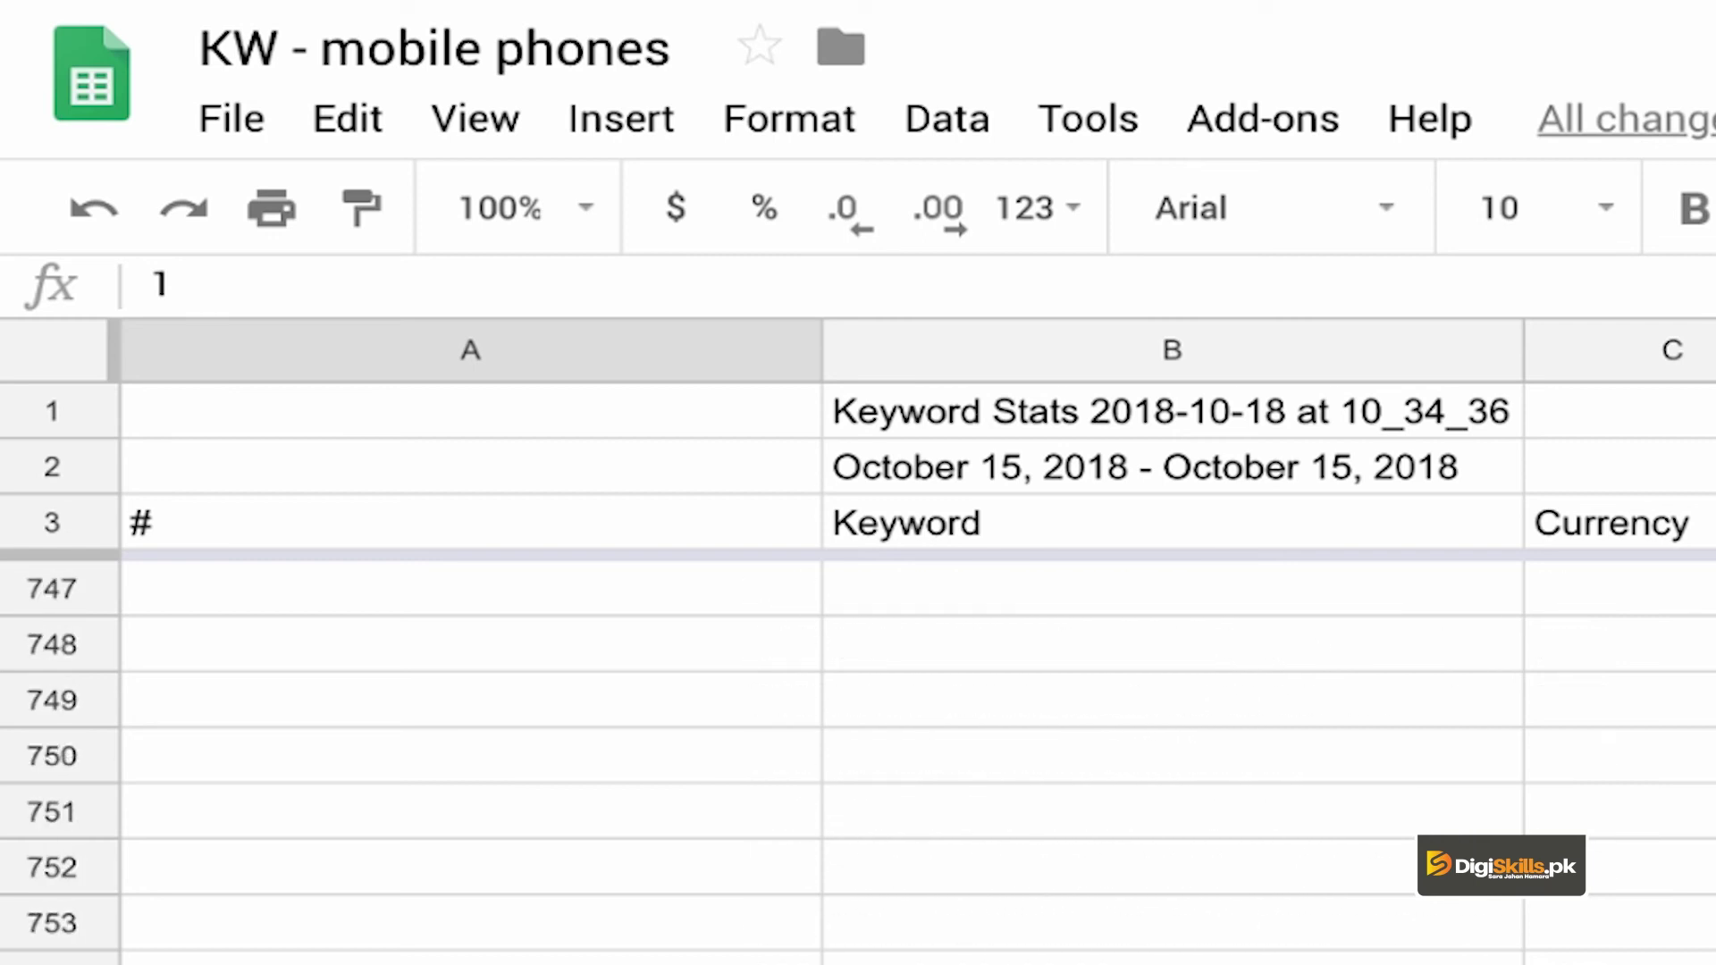
pyautogui.scroll(4, 820, 755)
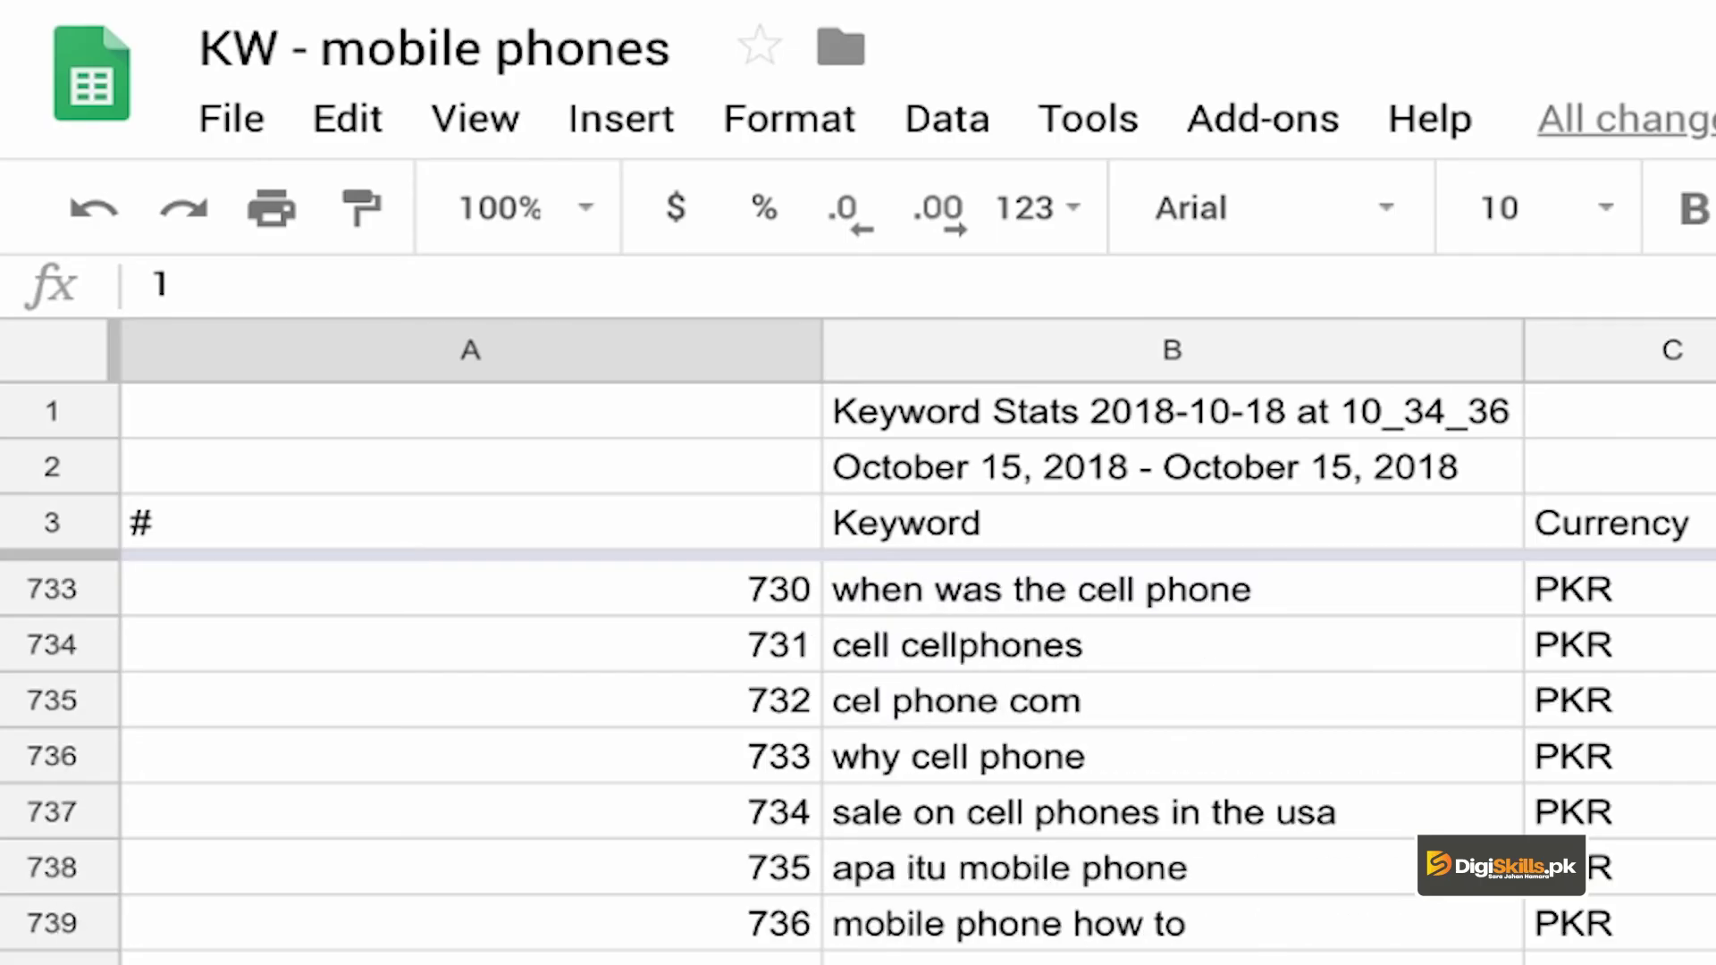
pyautogui.scroll(2, 820, 755)
pyautogui.scroll(20, 821, 755)
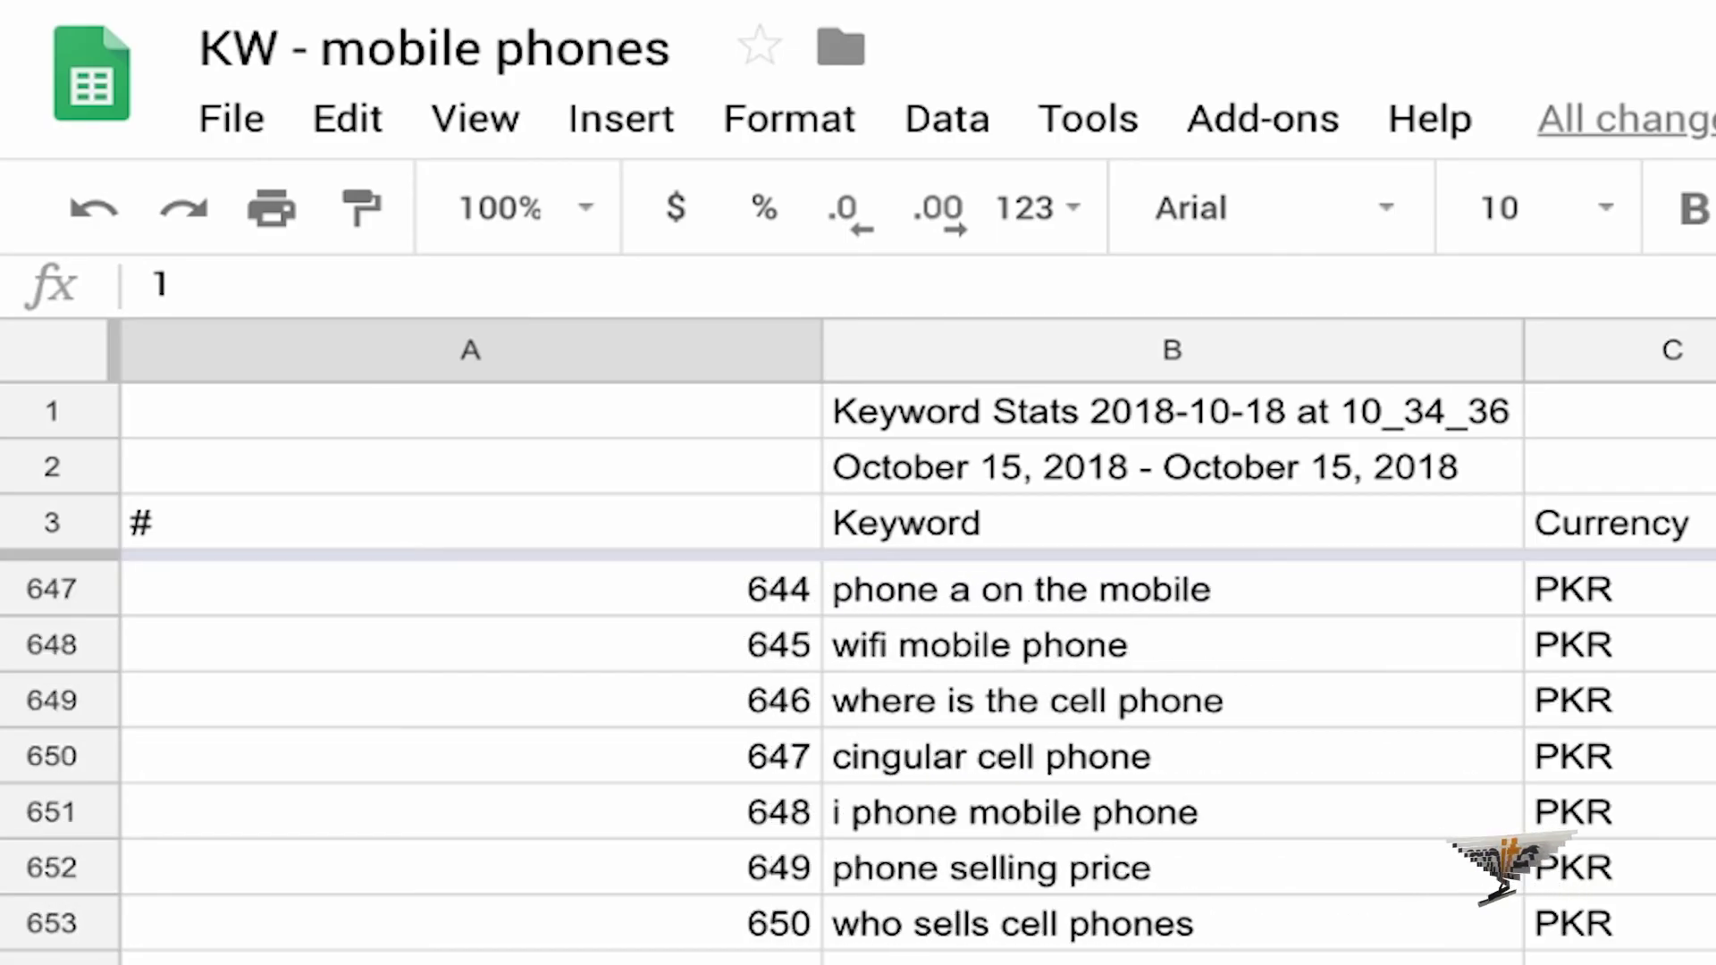
# - Create a filter over the whole keyword table, from the # heading in A3 to the last column and row
pyautogui.click(1171, 411)
pyautogui.click(1170, 467)
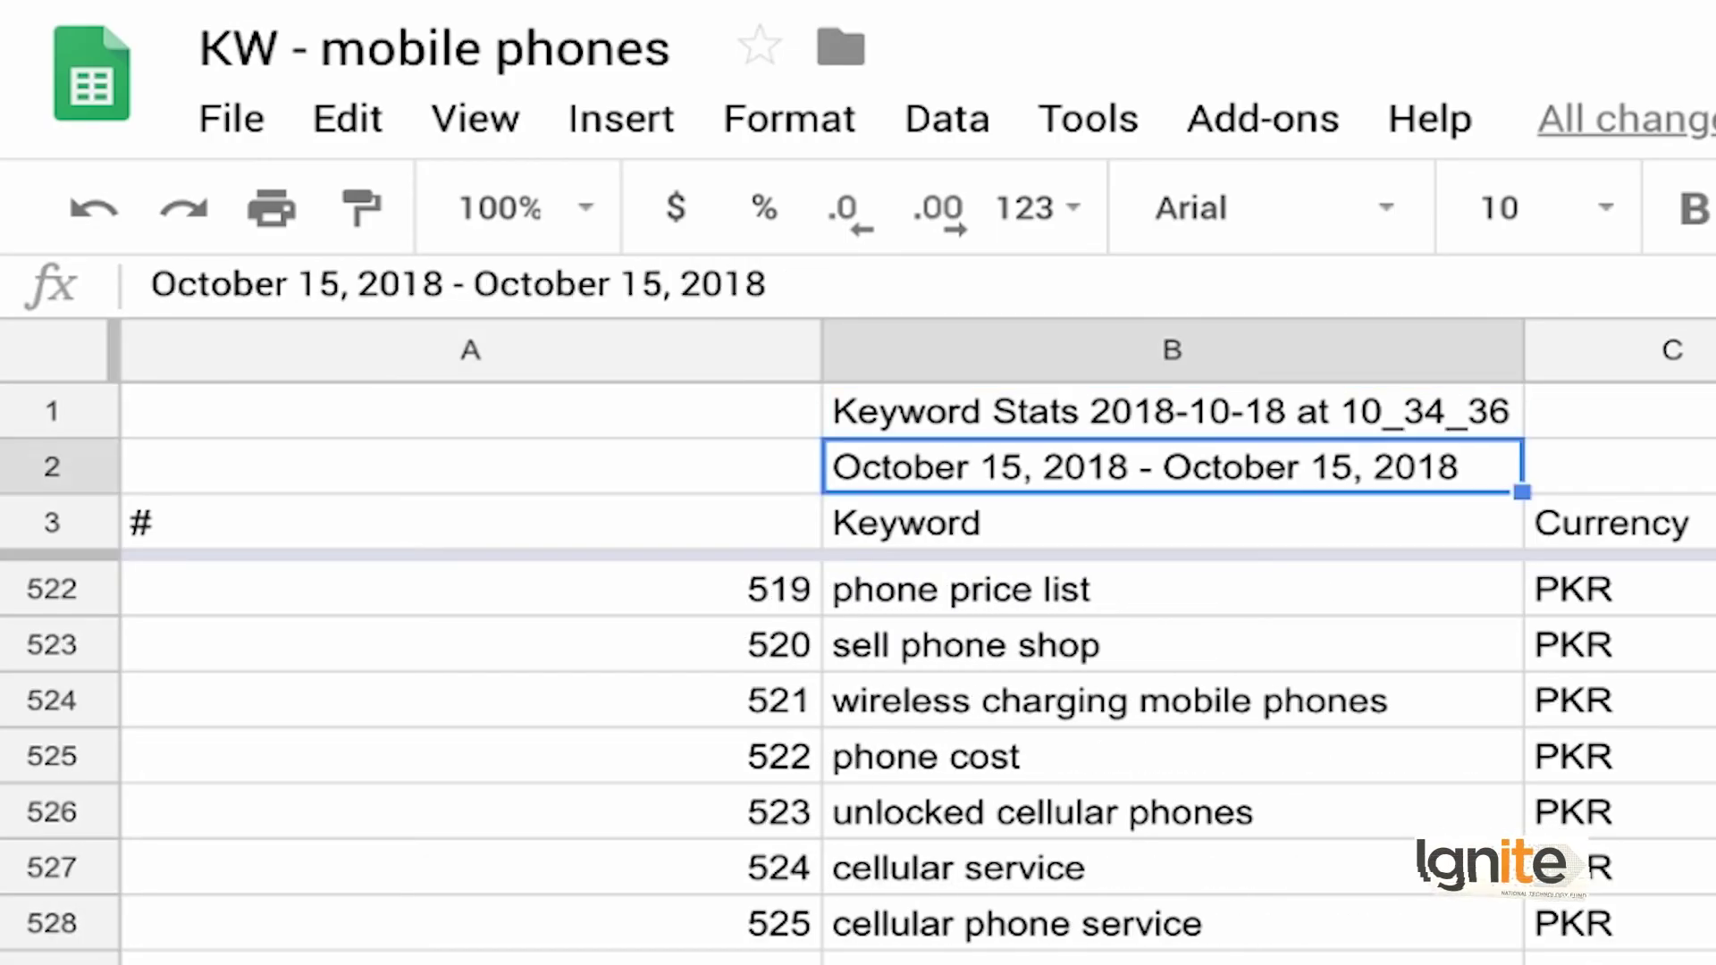
pyautogui.click(470, 523)
pyautogui.keyDown('shift'); pyautogui.click(1170, 523); pyautogui.keyUp('shift')
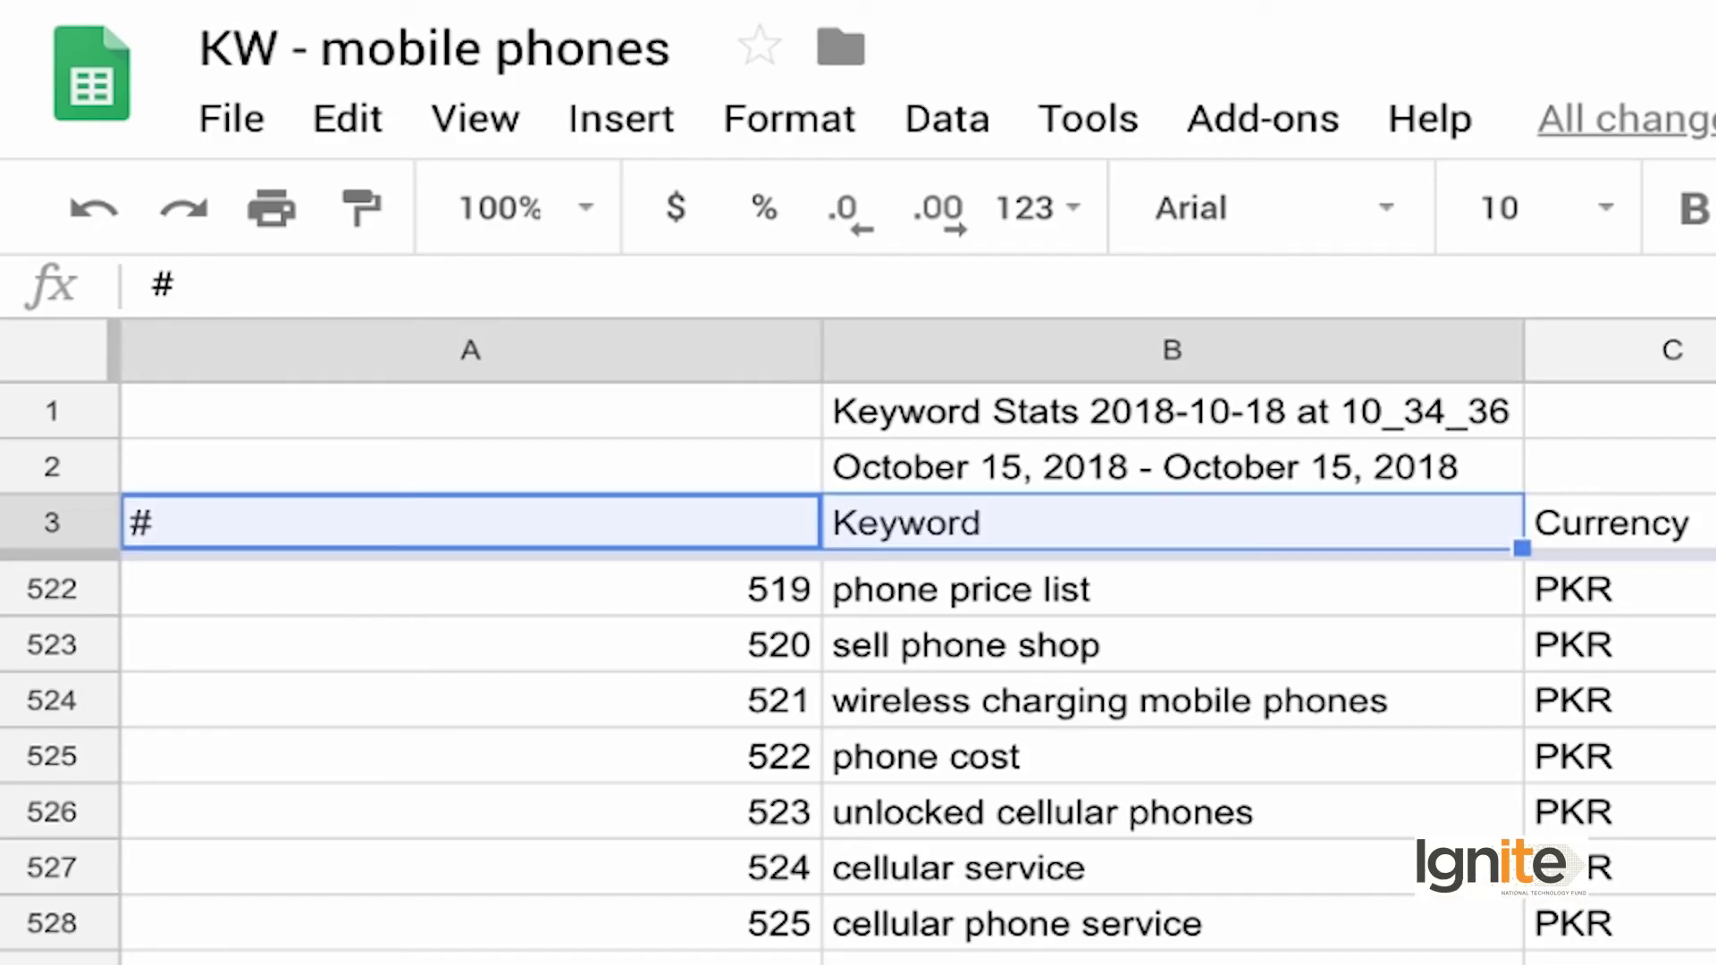
pyautogui.hotkey('ctrl', 'shift', 'Right')
pyautogui.hotkey('ctrl', 'shift', 'Down')
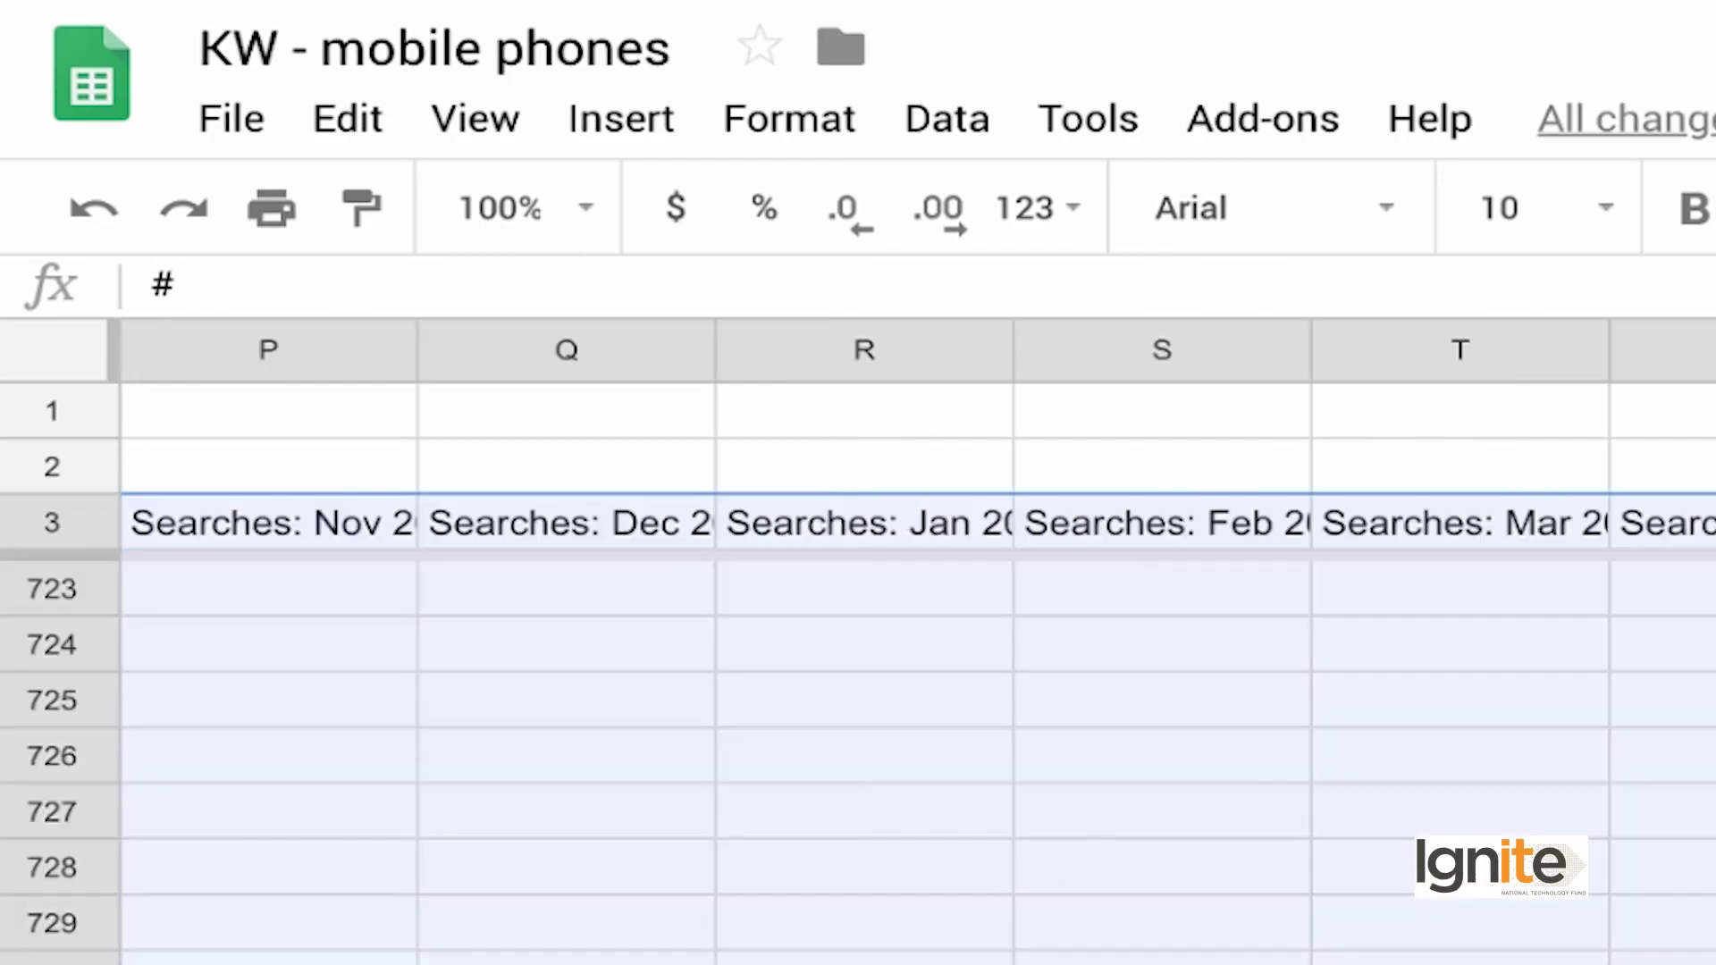
pyautogui.hscroll(-3, 918, 626)
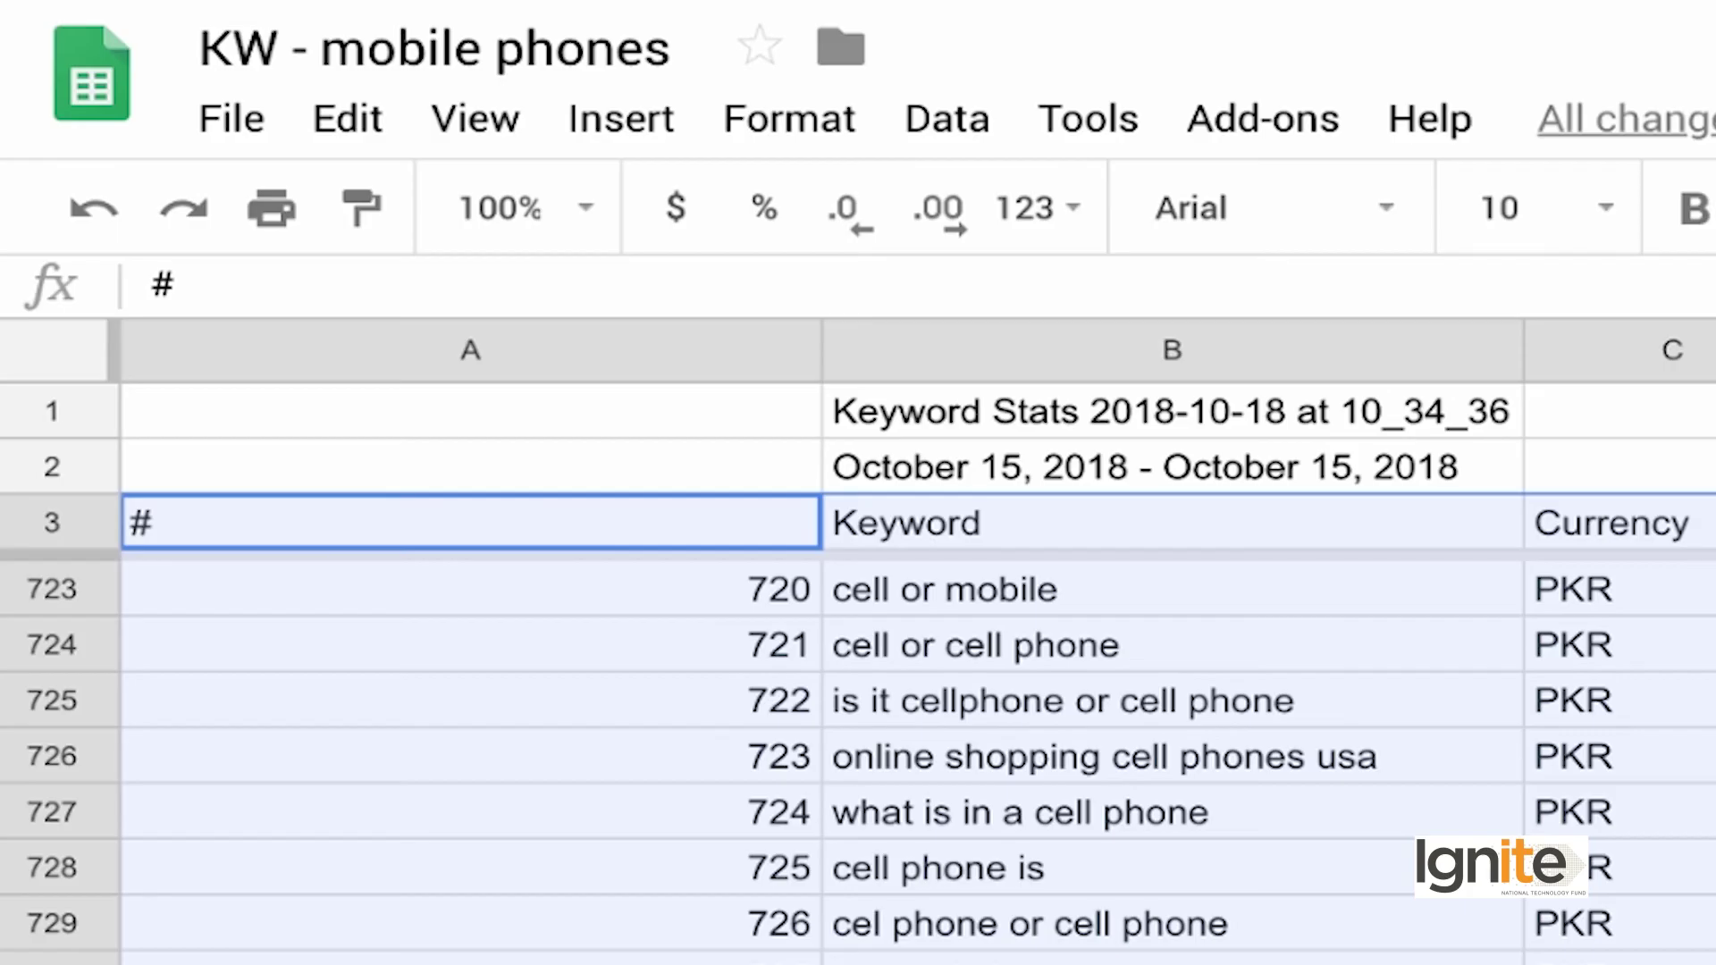
pyautogui.scroll(-7, 858, 760)
pyautogui.scroll(2, 1122, 919)
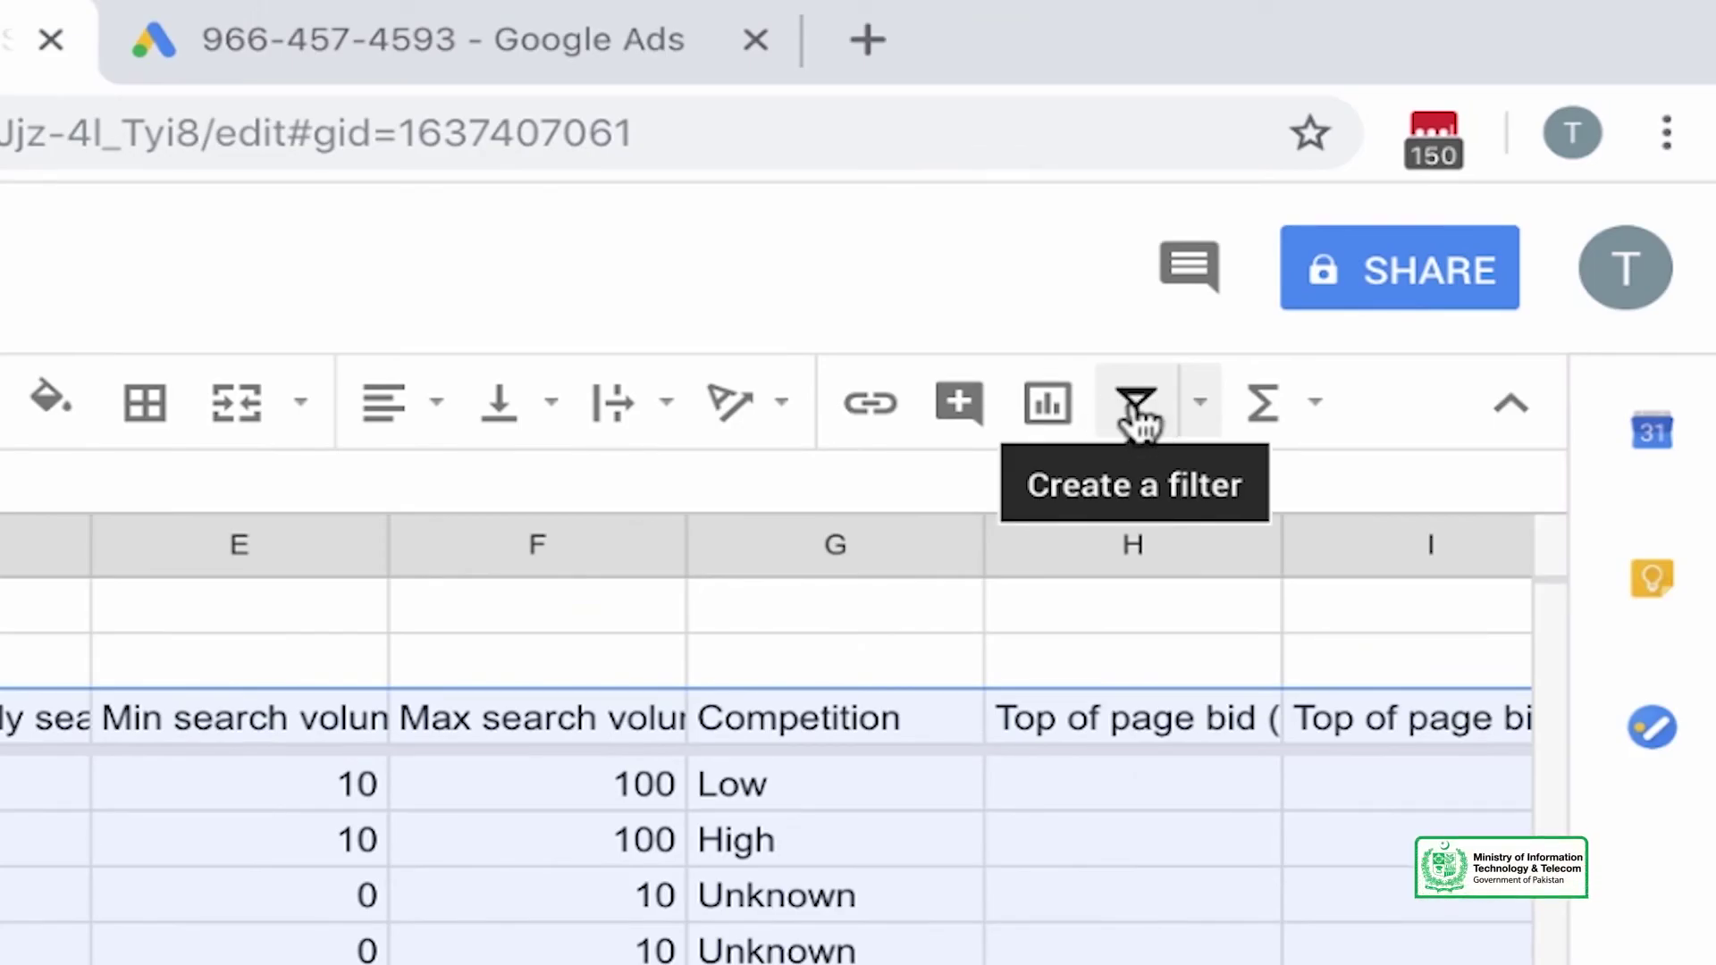
pyautogui.click(1137, 413)
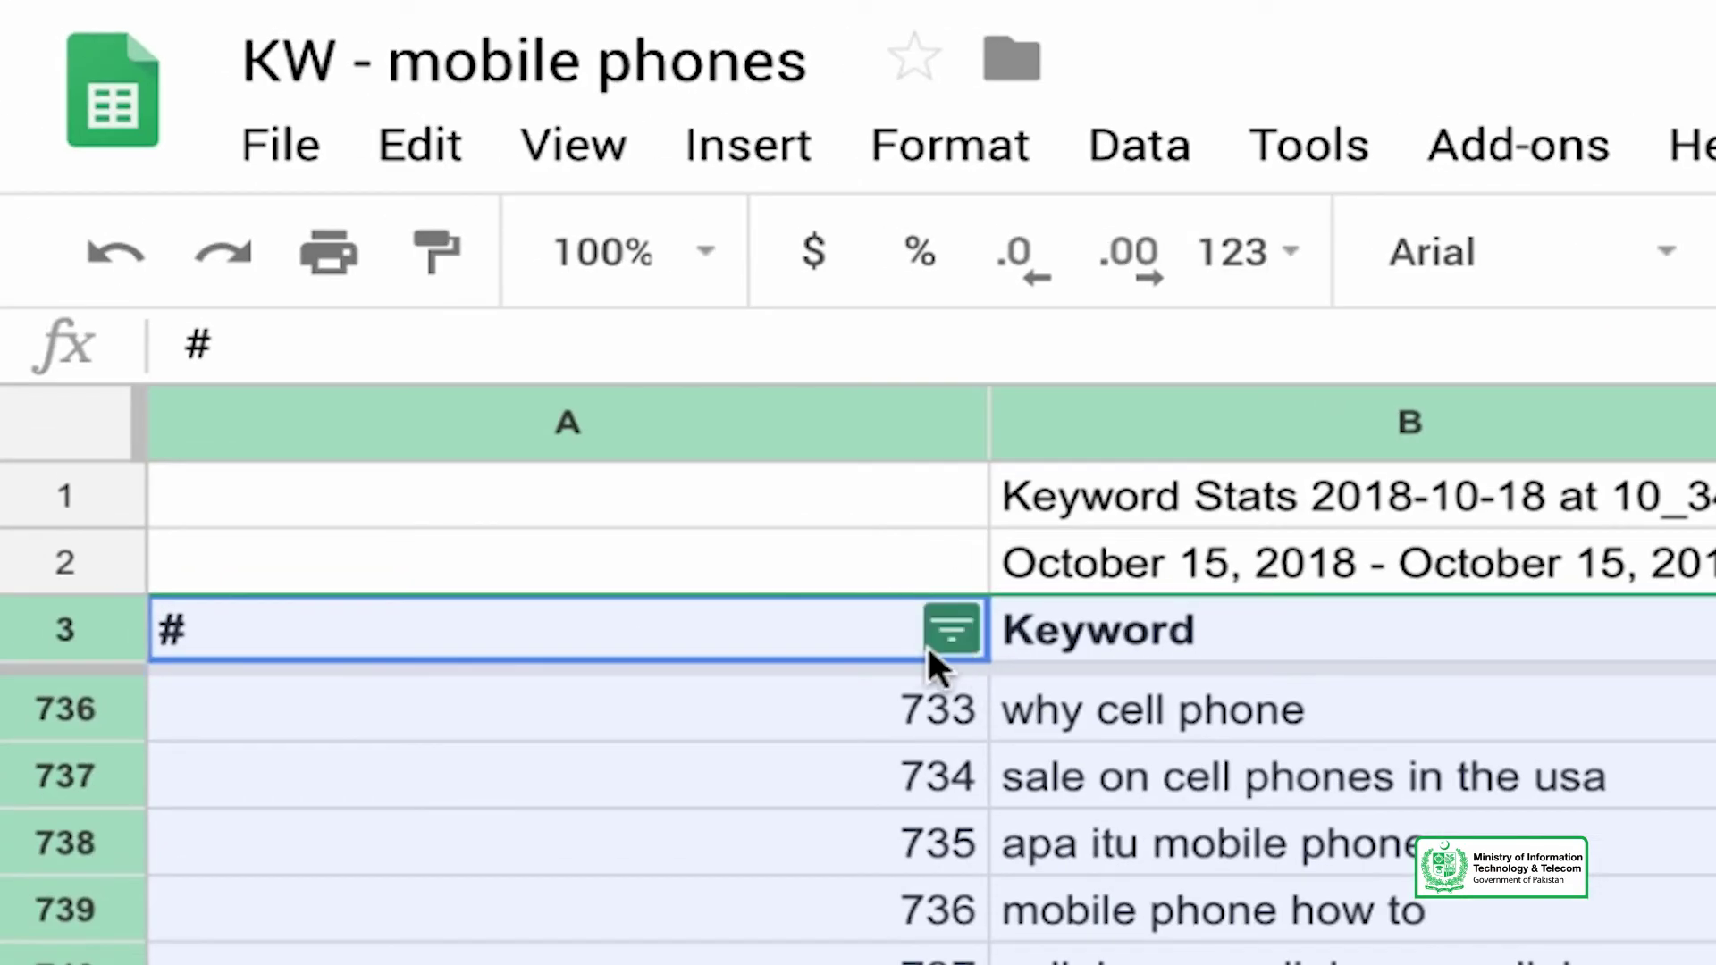
# - Return to the first keyword row and fit column A to the width of its numbers
pyautogui.scroll(20, 860, 828)
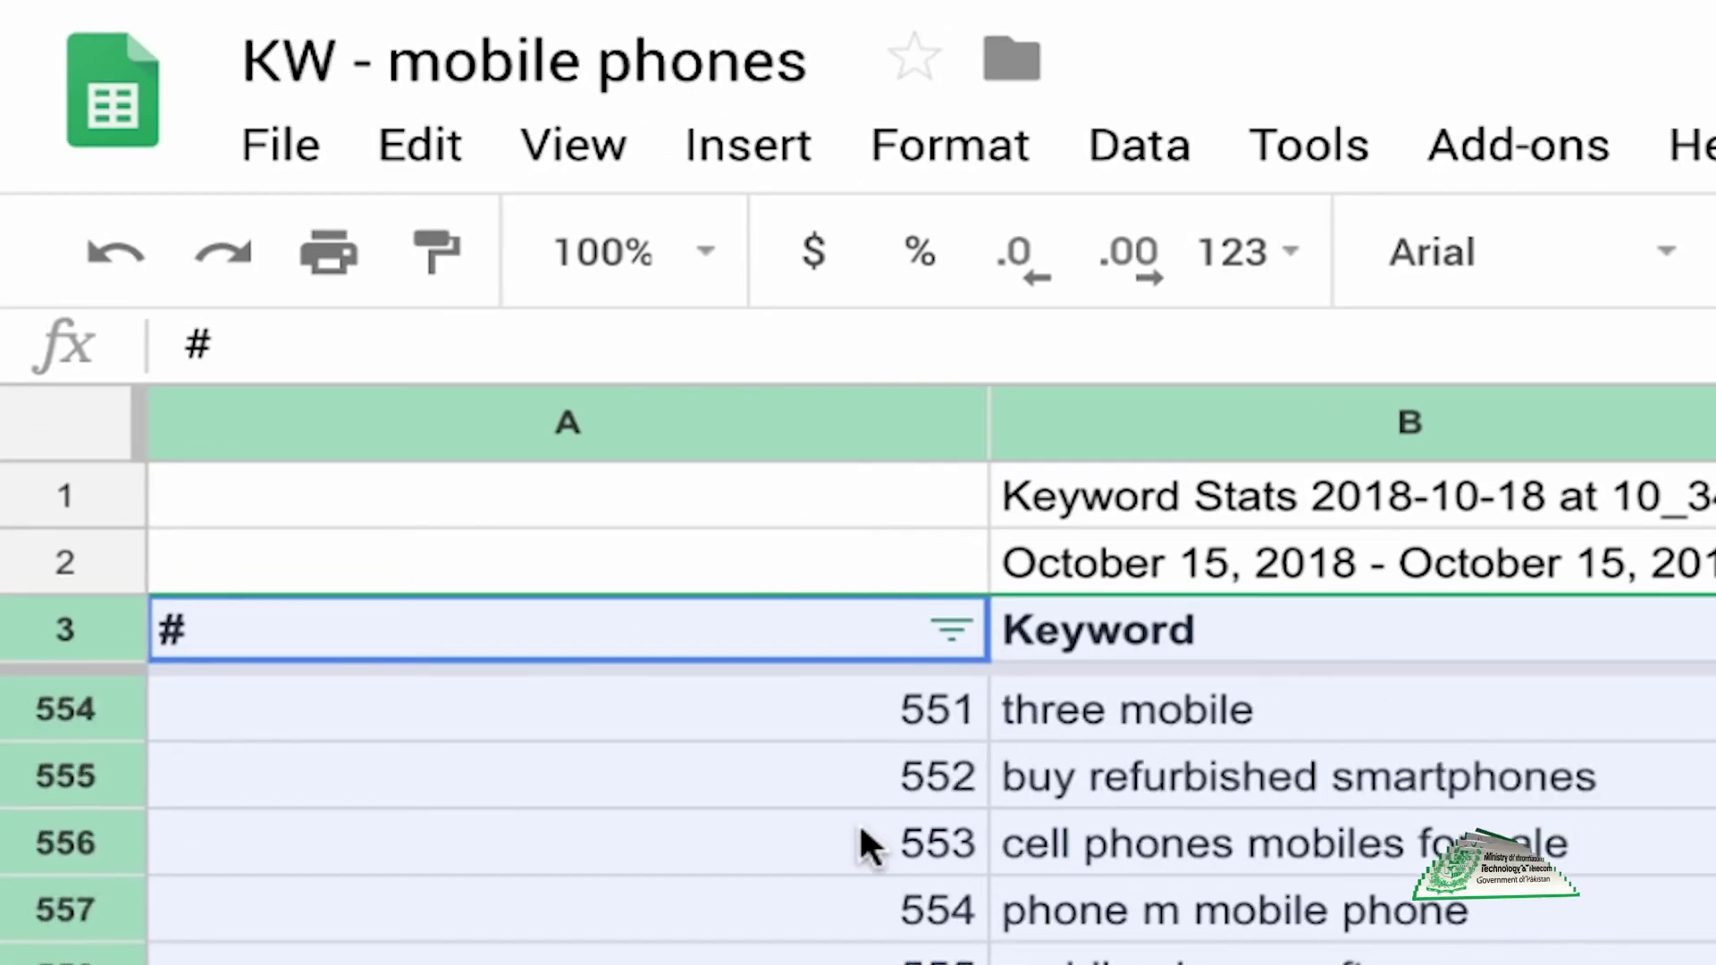
pyautogui.click(860, 829)
pyautogui.hotkey('ctrl', 'Up')
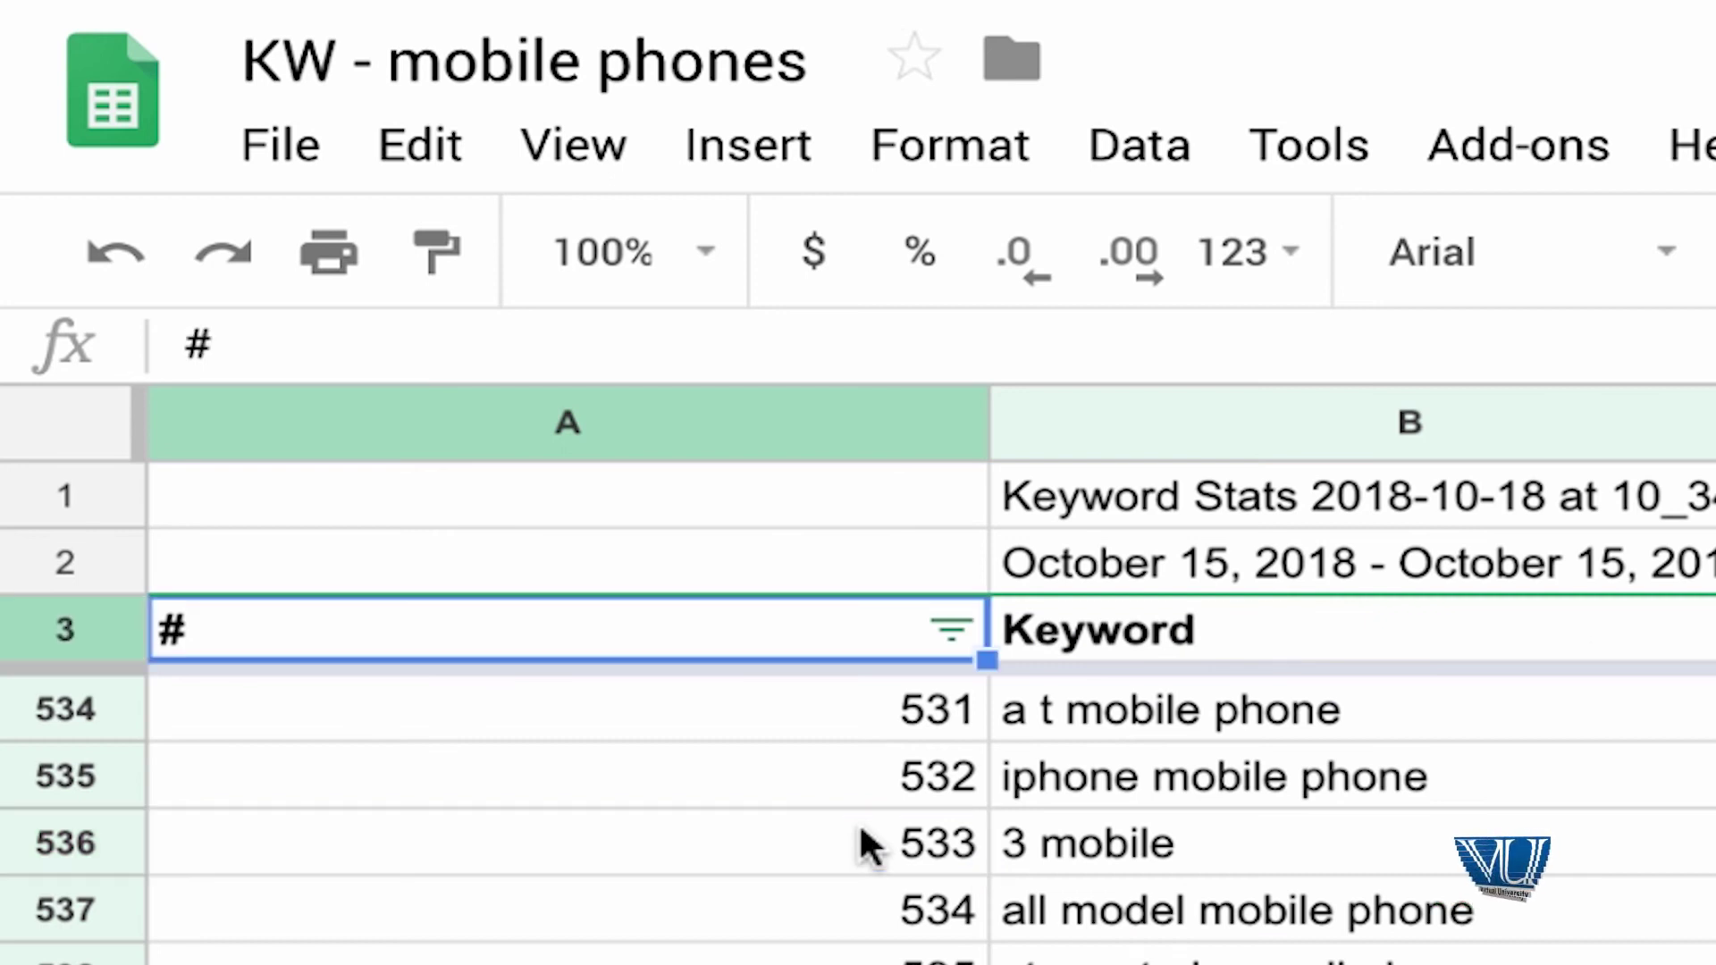
pyautogui.press('Down')
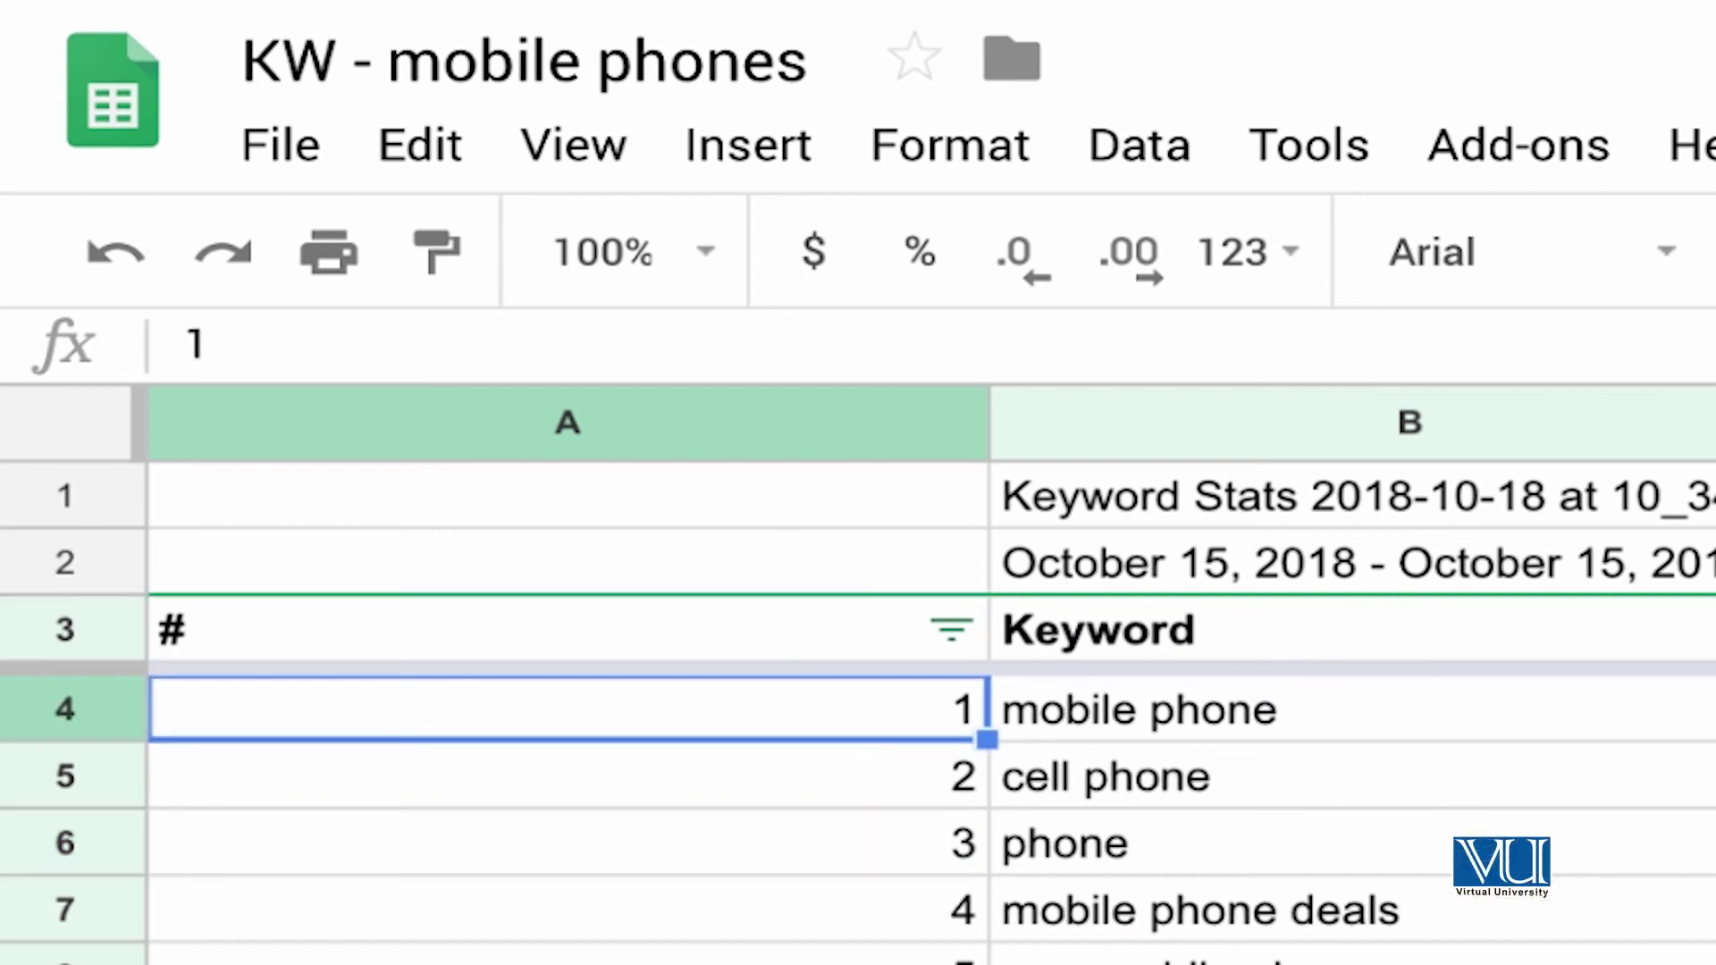
pyautogui.doubleClick(987, 393)
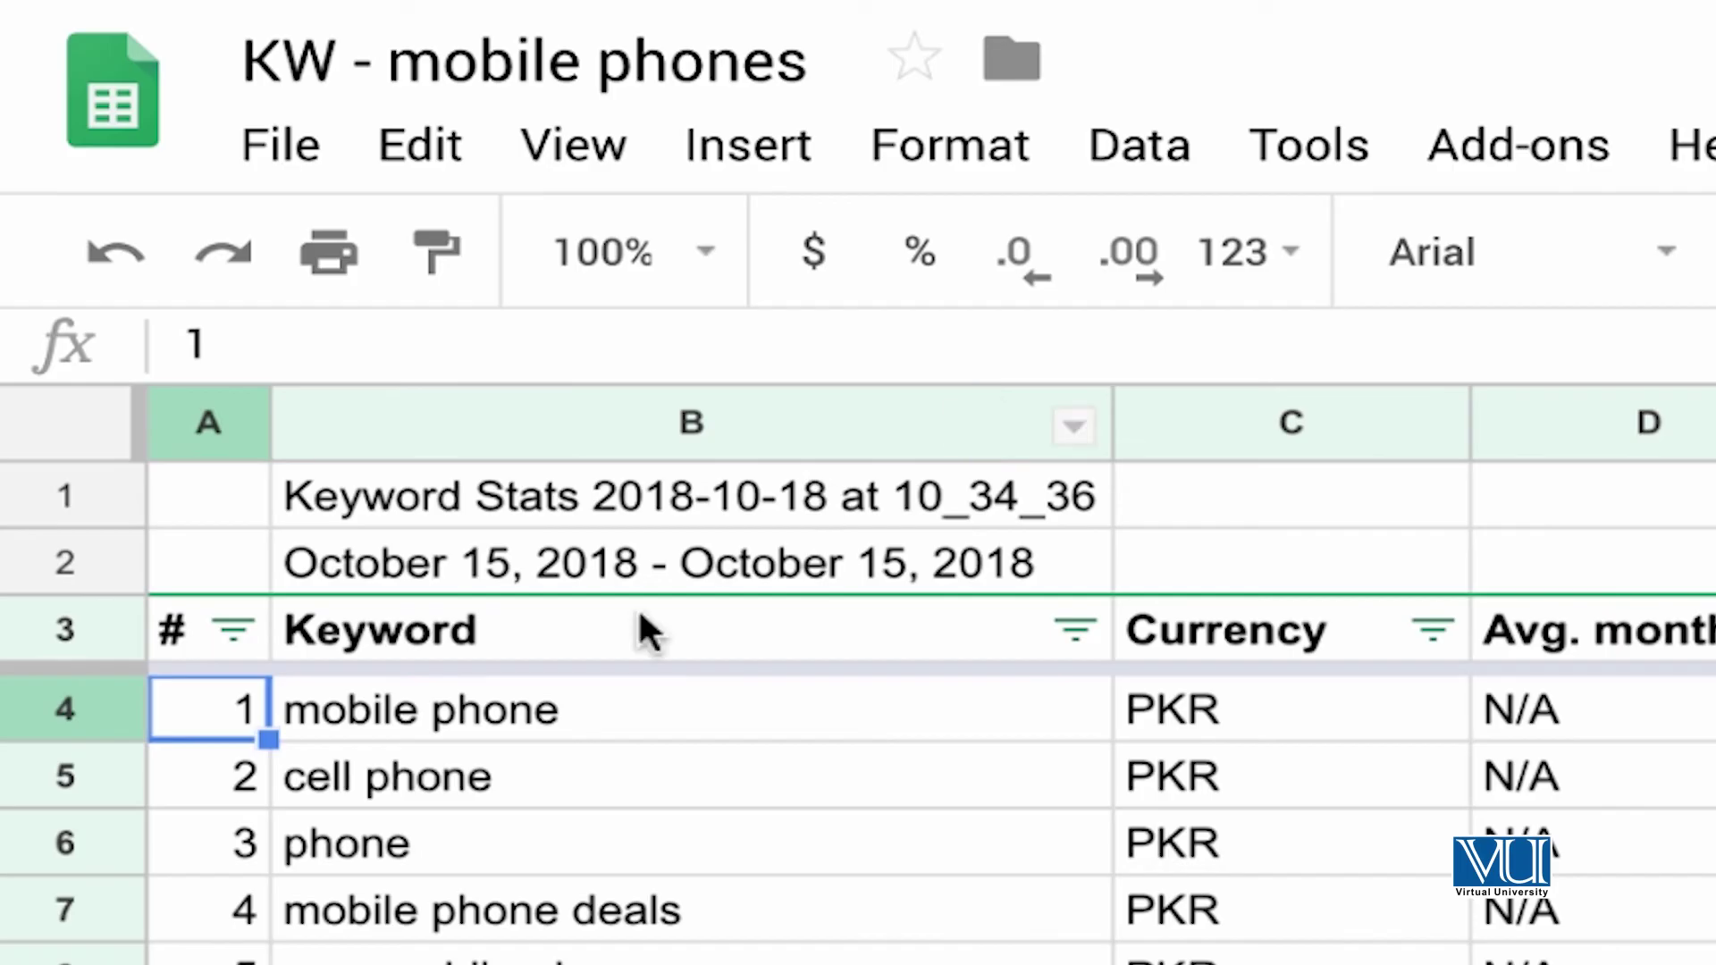
pyautogui.click(676, 764)
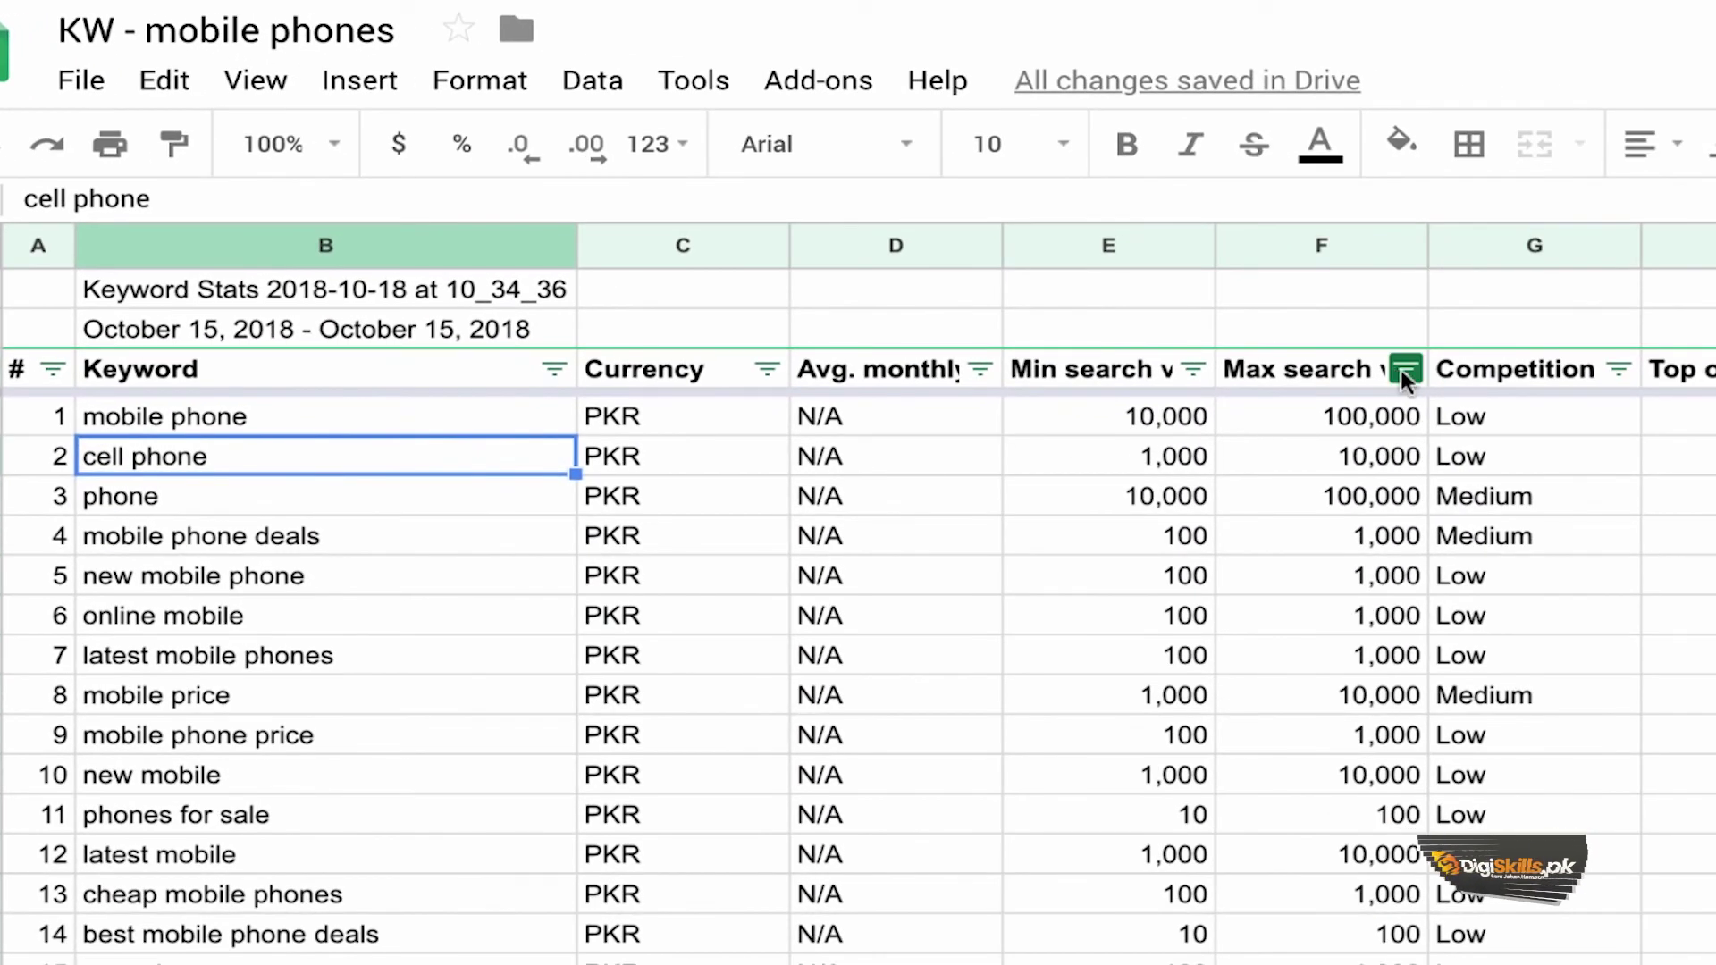
# - Sort the keyword table by Min search volume from highest to lowest (Z → A) and review the resulting order
pyautogui.click(1193, 369)
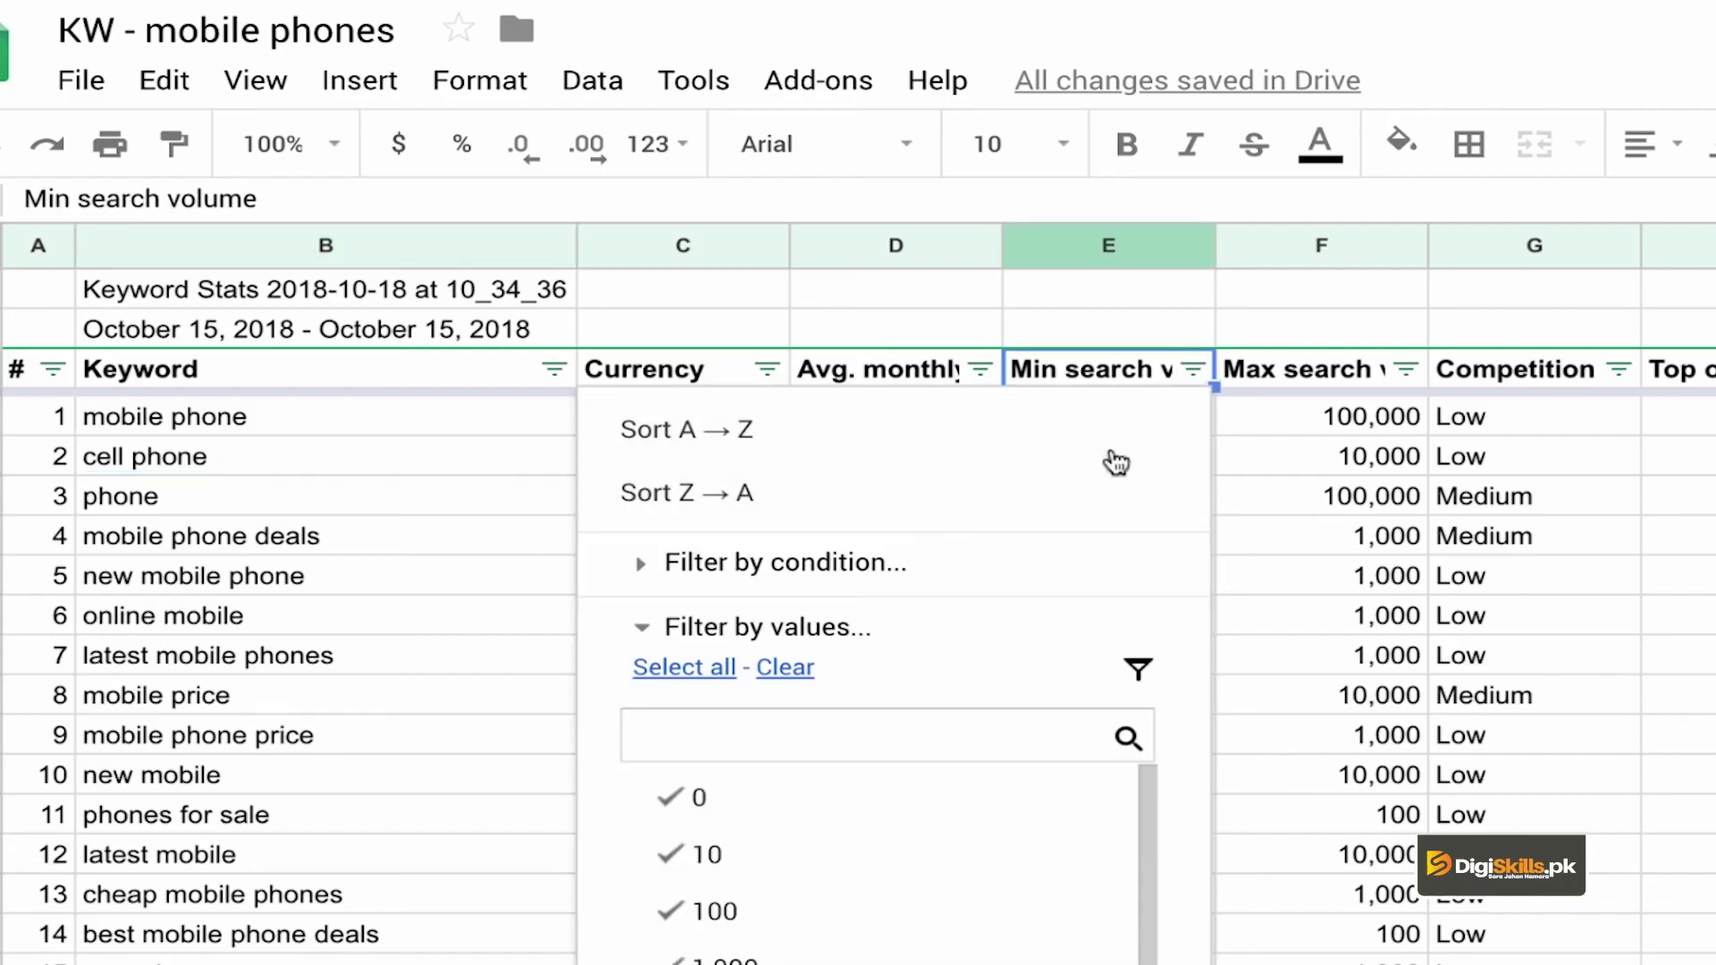
pyautogui.click(1120, 359)
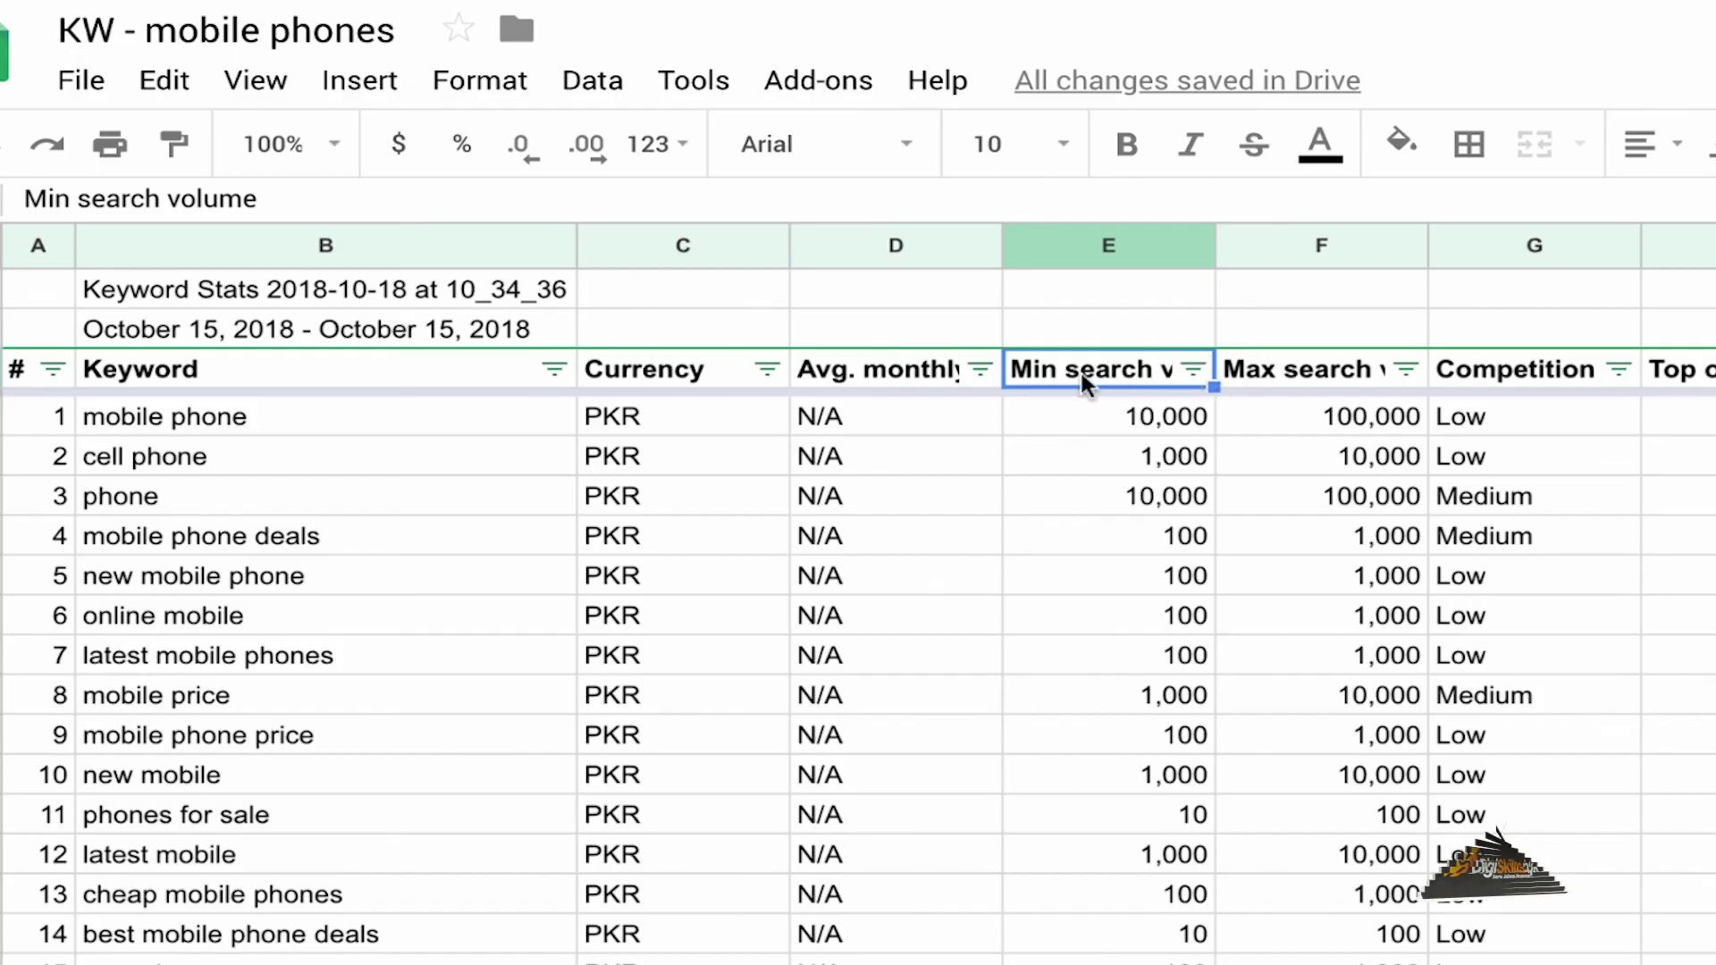
pyautogui.click(1193, 370)
pyautogui.click(795, 511)
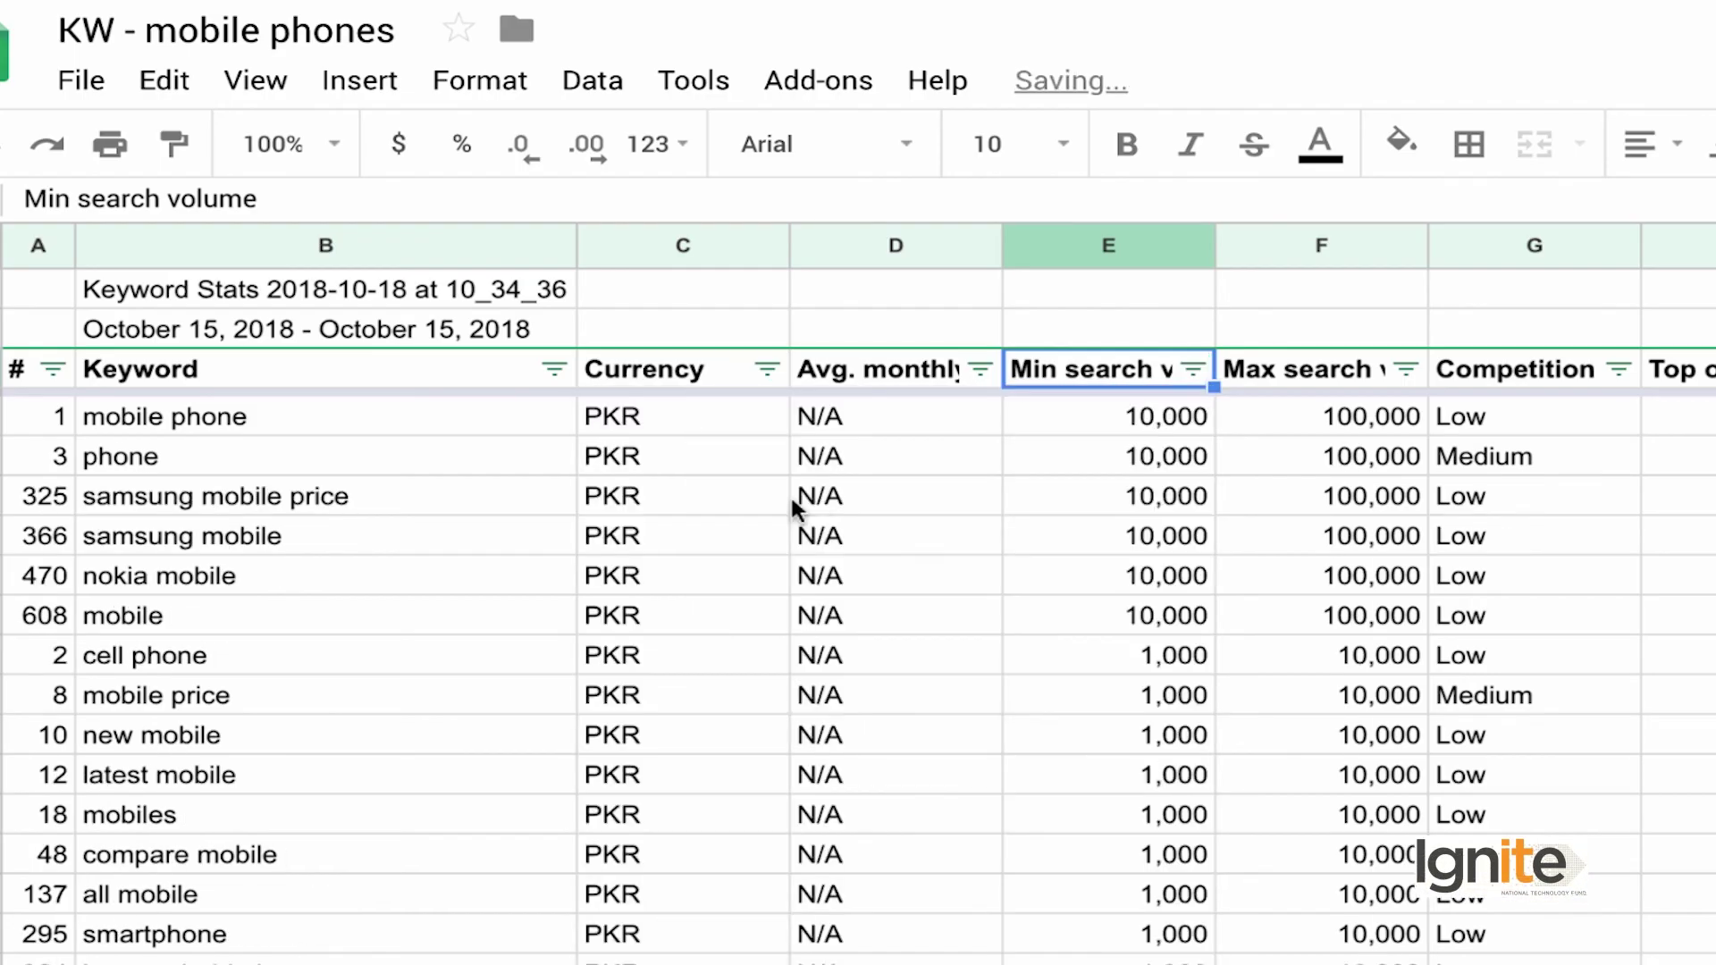
pyautogui.click(1131, 458)
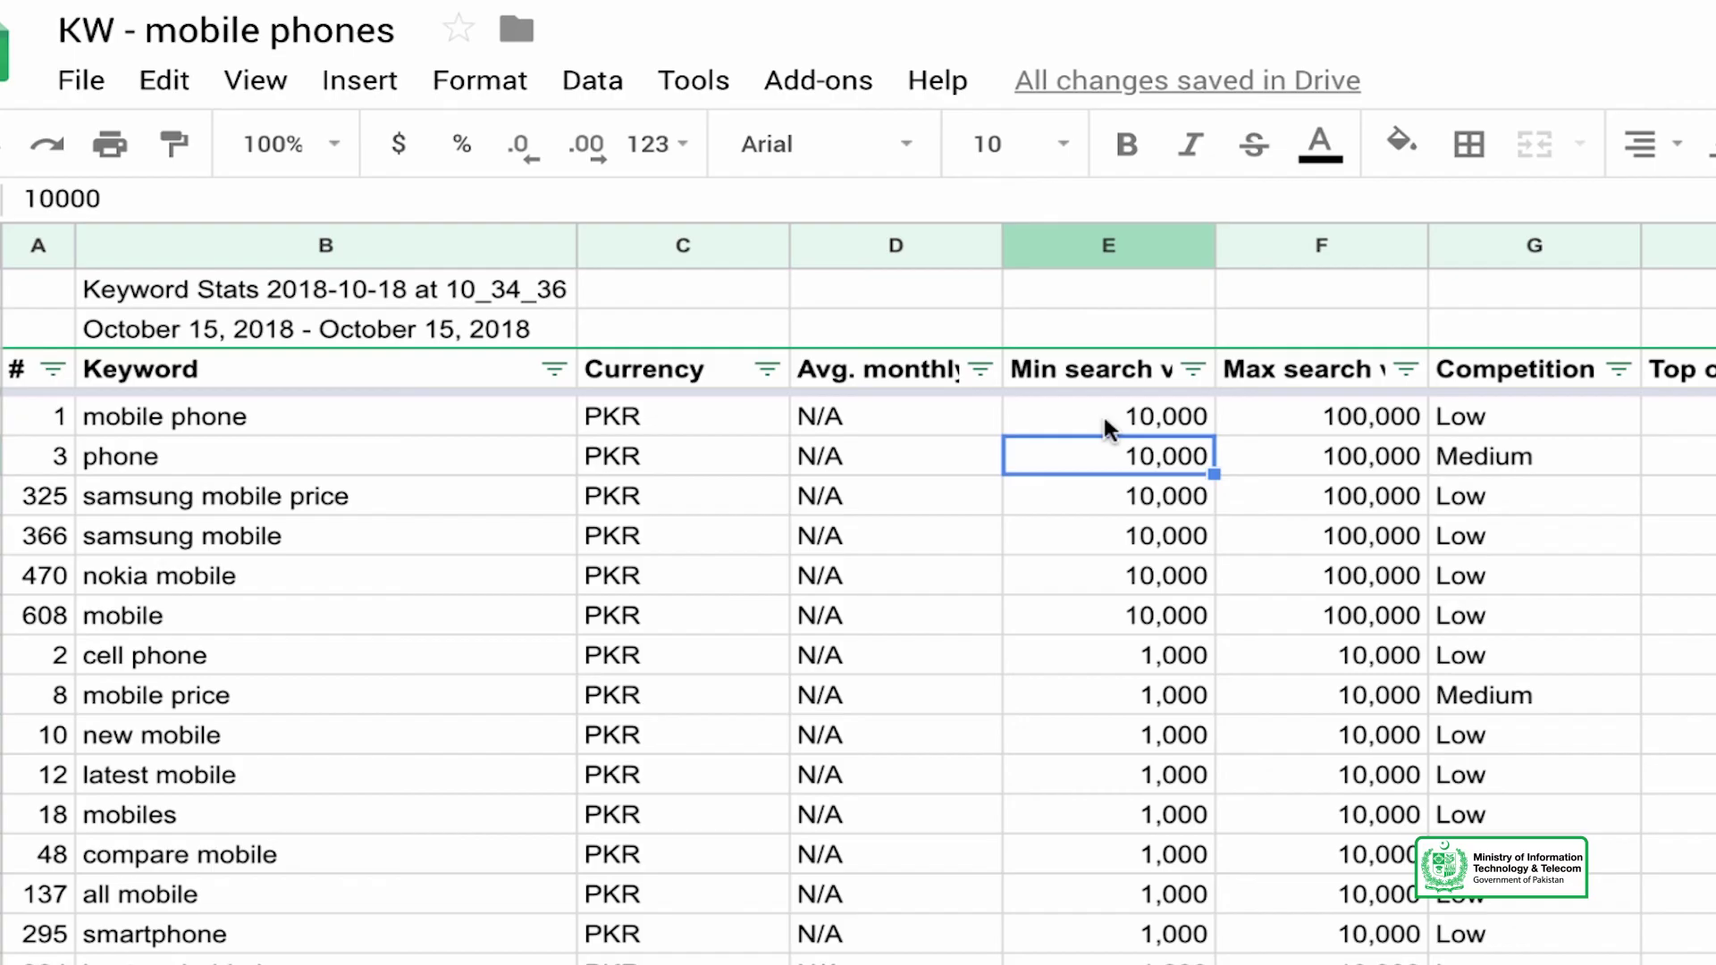
pyautogui.scroll(-20, 1102, 413)
pyautogui.scroll(-19, 1102, 412)
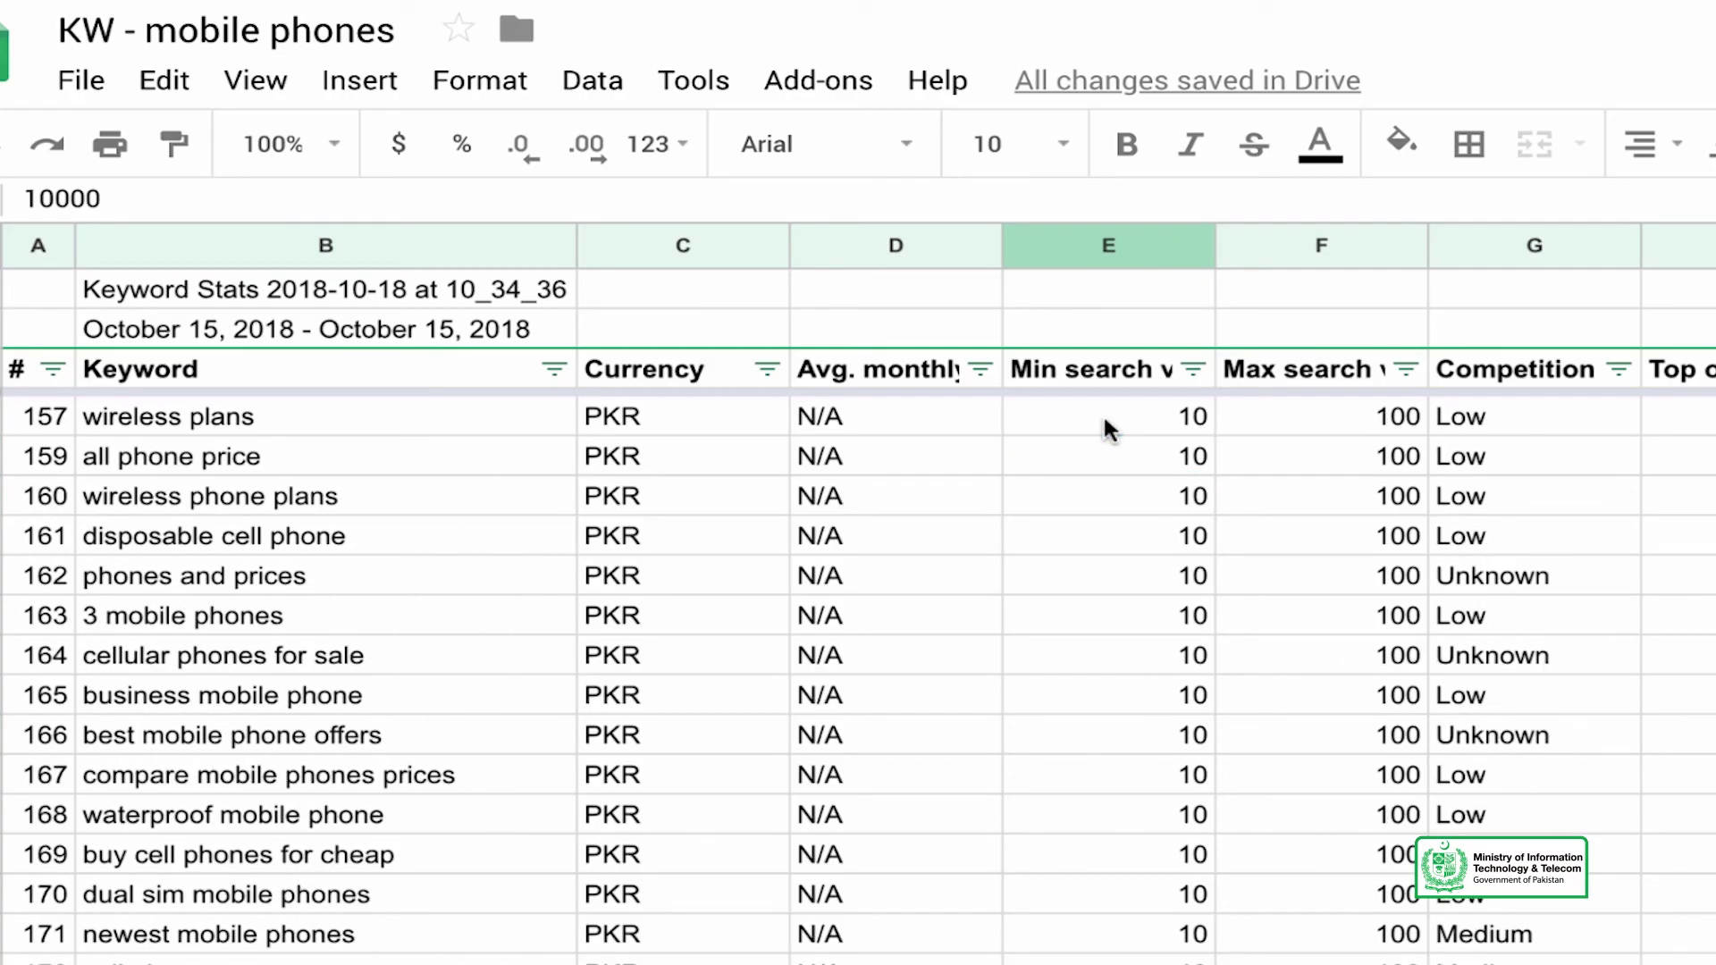